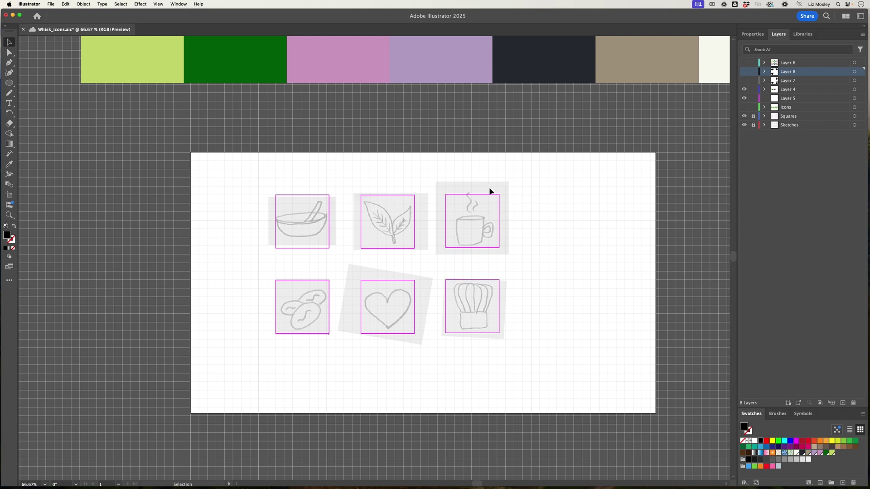
# - In Guides & Grid preferences, change Gridline every from 200 px to 250 px
pyautogui.hscroll(-2, 480, 191)
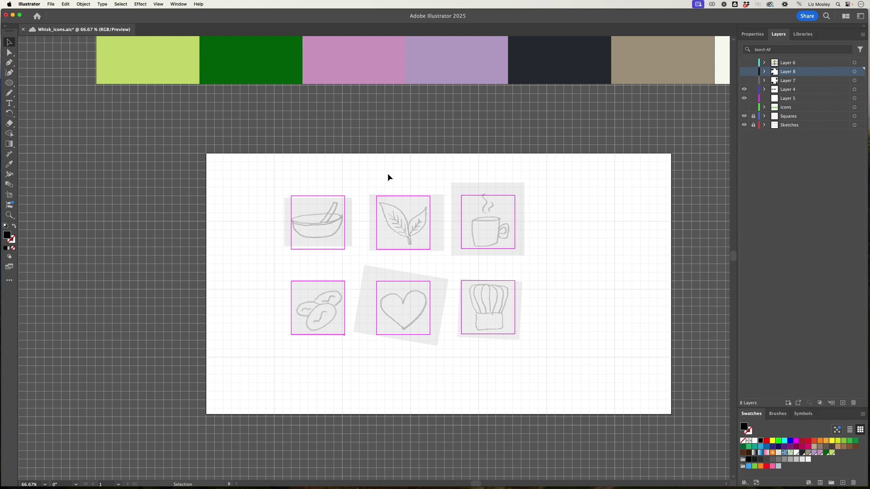
pyautogui.click(32, 4)
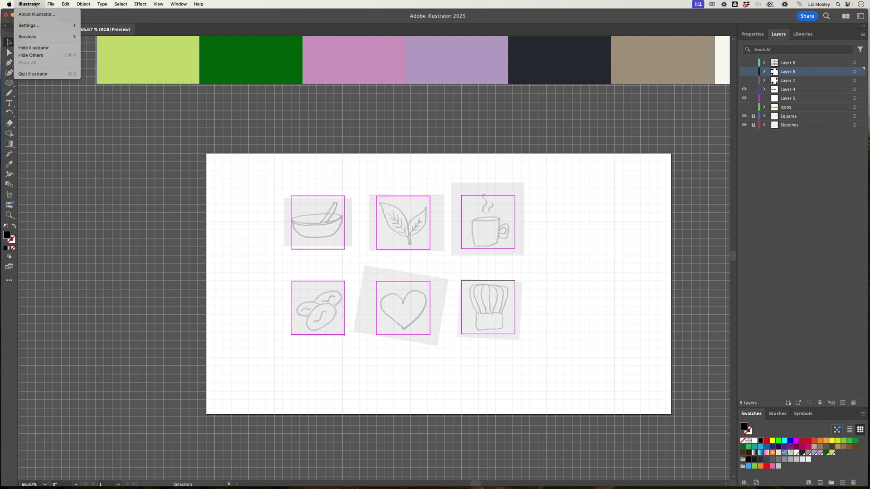
pyautogui.moveTo(38, 25)
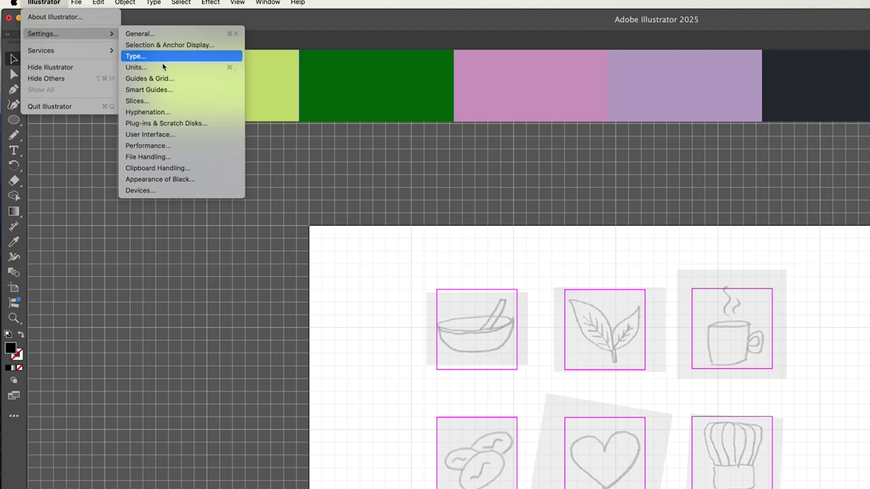
pyautogui.click(112, 57)
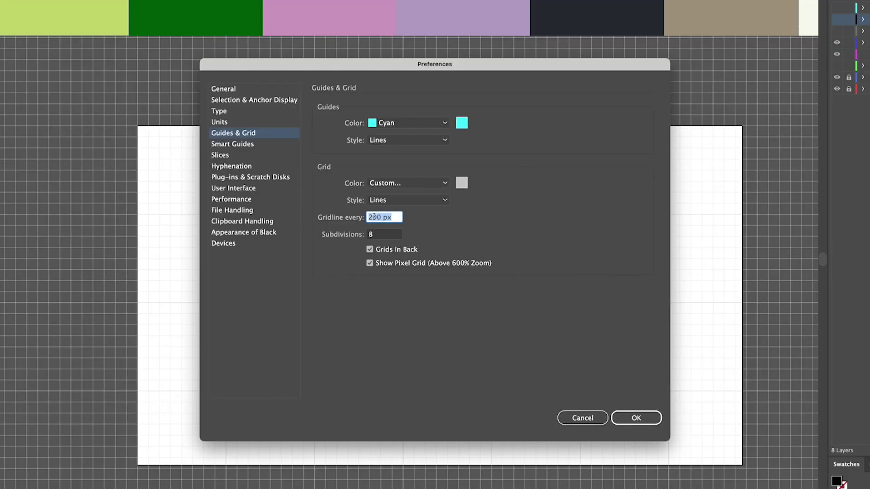
pyautogui.click(376, 218)
pyautogui.moveTo(378, 218); pyautogui.dragTo(374, 218)
pyautogui.write('50')
pyautogui.click(627, 417)
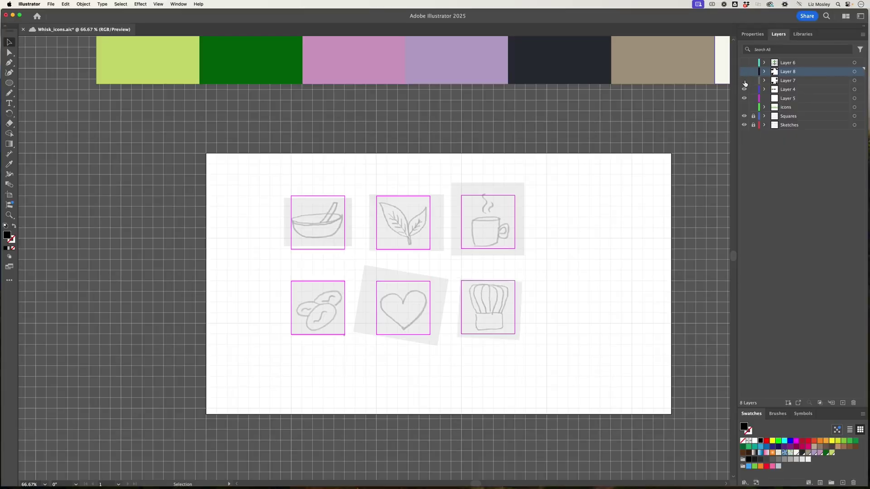
# - Show Layer 7's black mug, heart and whisk icons, then zoom in on the coffee-beans sketch
pyautogui.click(836, 31)
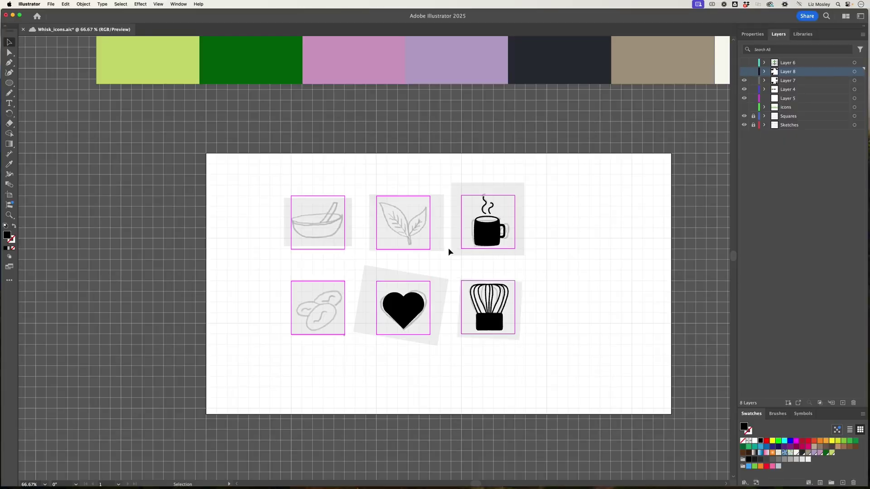
pyautogui.press('super+equal')
pyautogui.press('super+equal')
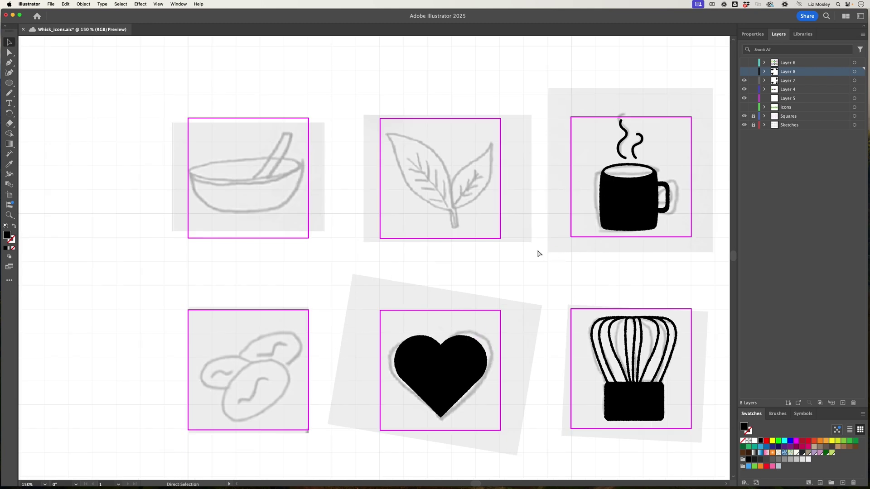
pyautogui.press('super+minus')
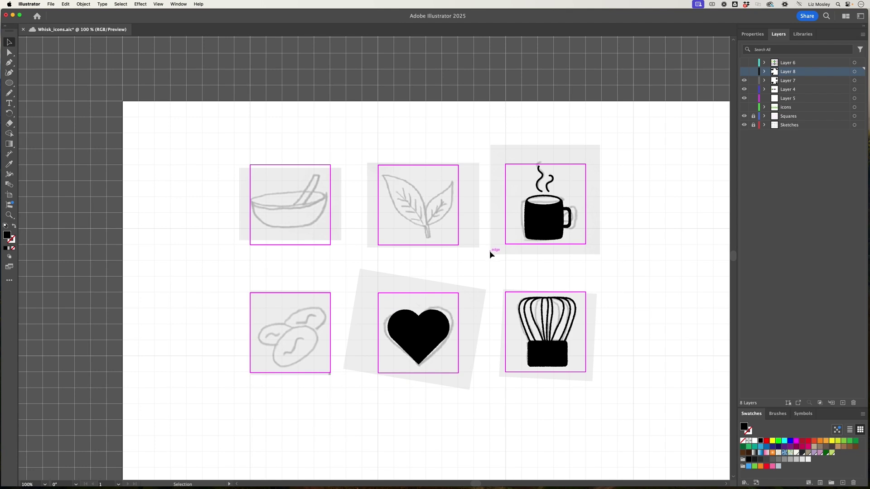
pyautogui.hscroll(-1, 435, 275)
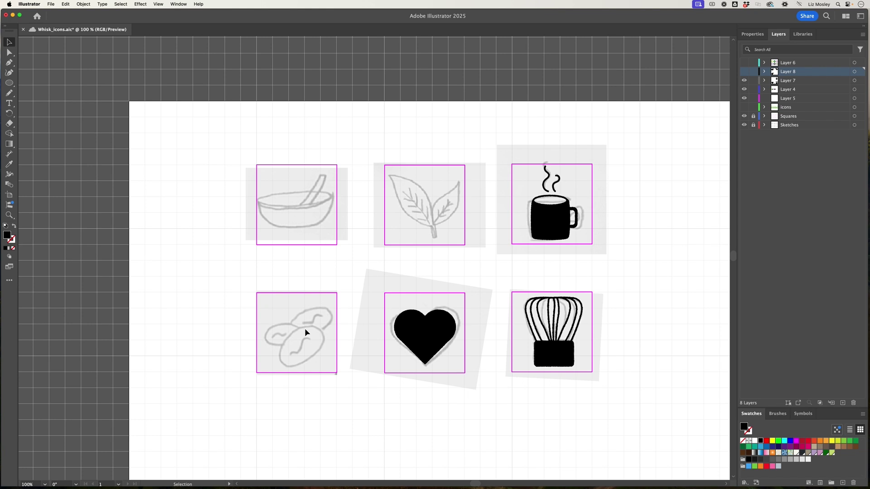
pyautogui.scroll(-2, 305, 332)
pyautogui.hscroll(-6, 305, 332)
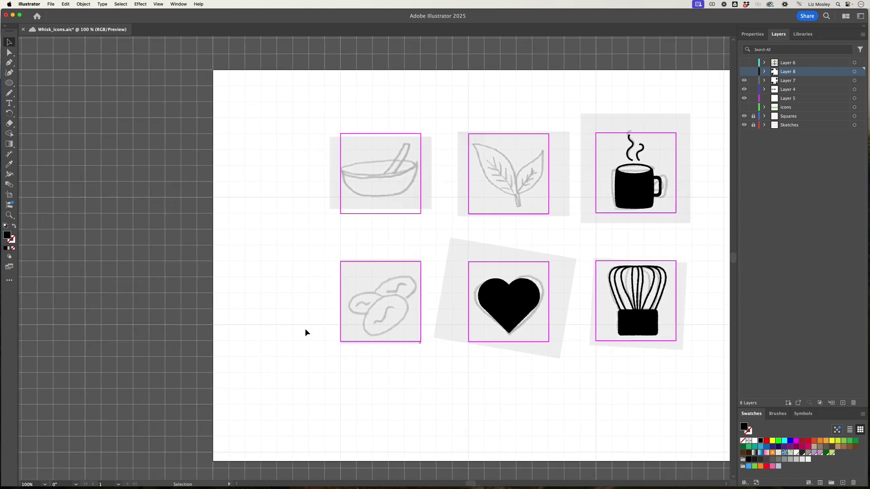
pyautogui.scroll(5, 305, 332)
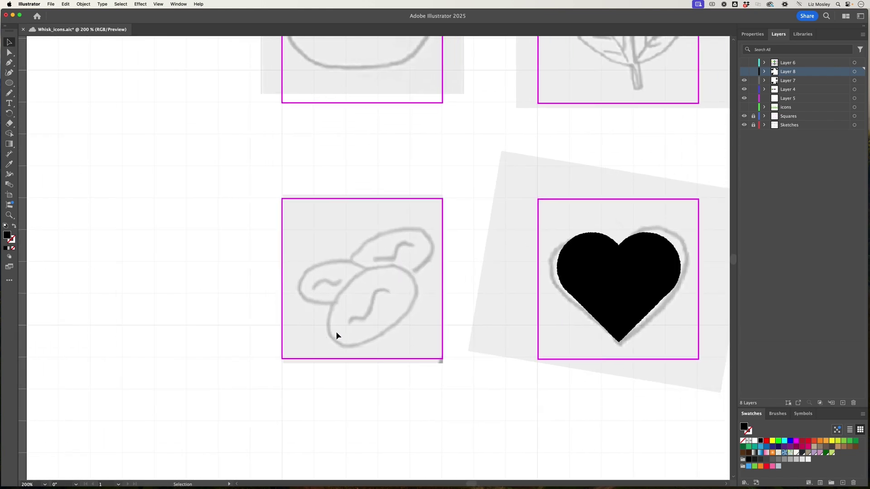
pyautogui.scroll(-2, 336, 336)
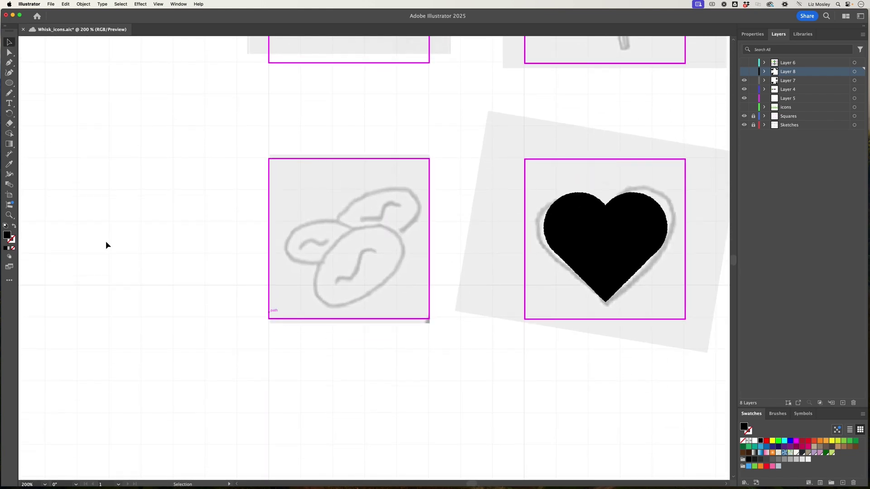
# - Draw an ellipse, then rotate, shrink and move it over the lower coffee bean
pyautogui.click(10, 83)
pyautogui.moveTo(304, 237); pyautogui.dragTo(398, 290)
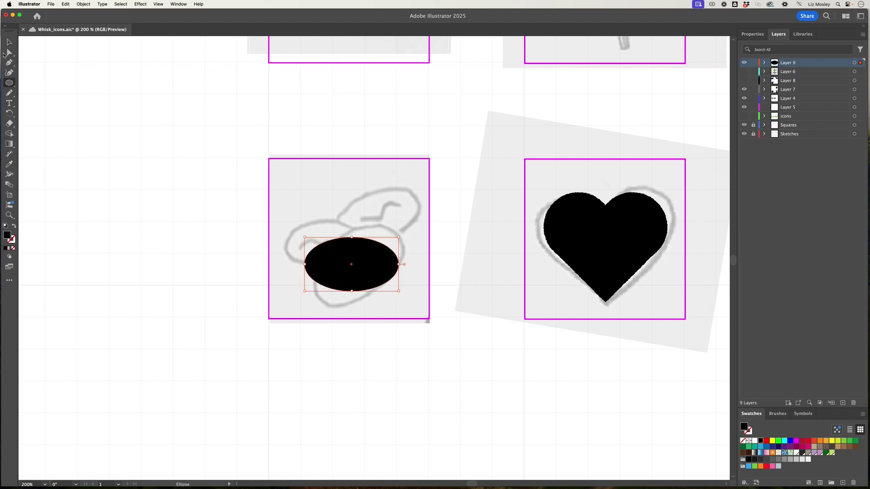
pyautogui.click(9, 42)
pyautogui.moveTo(396, 243); pyautogui.dragTo(385, 211)
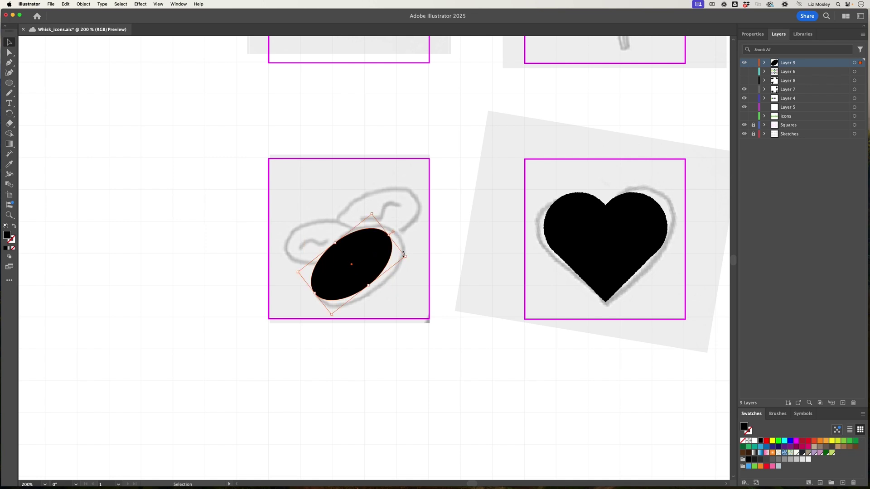
pyautogui.moveTo(405, 255); pyautogui.dragTo(420, 256)
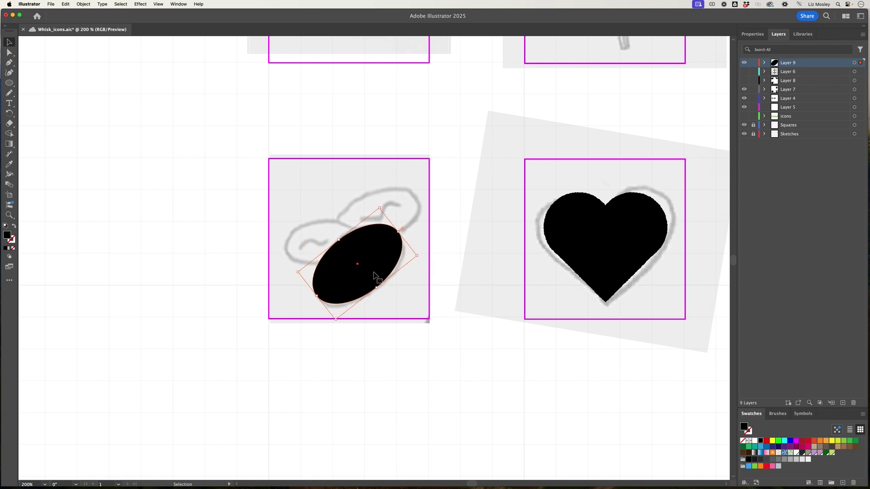
pyautogui.moveTo(375, 275); pyautogui.dragTo(375, 276)
# - Set the ellipse's stroke colour to white (#FFFFFF)
pyautogui.doubleClick(13, 243)
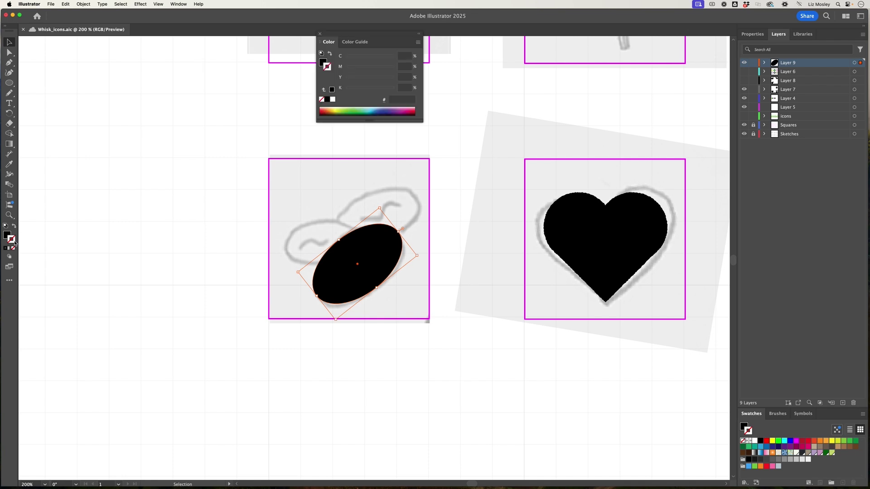
pyautogui.write('ffffff')
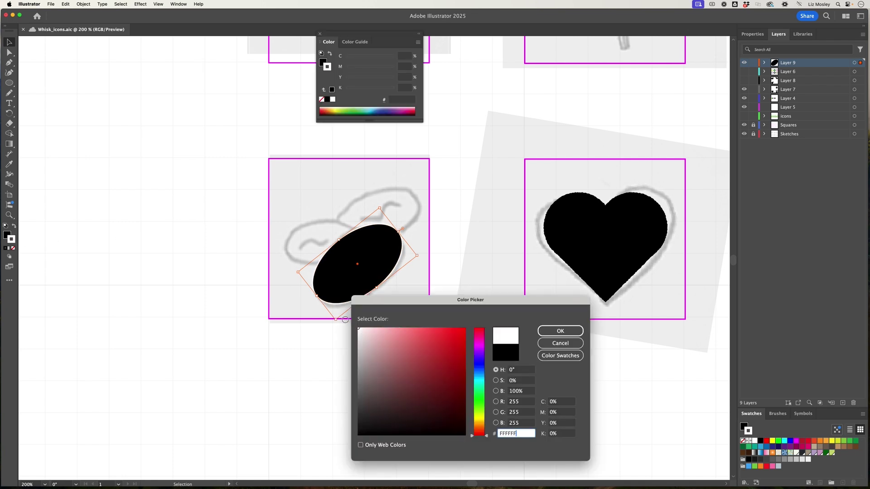
pyautogui.press('Return')
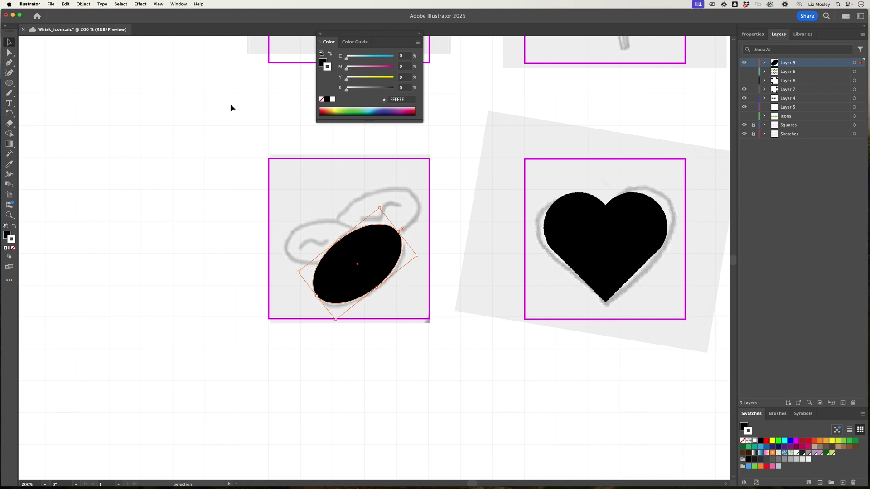
# - Open the Stroke panel and move it away from the icons
pyautogui.click(178, 4)
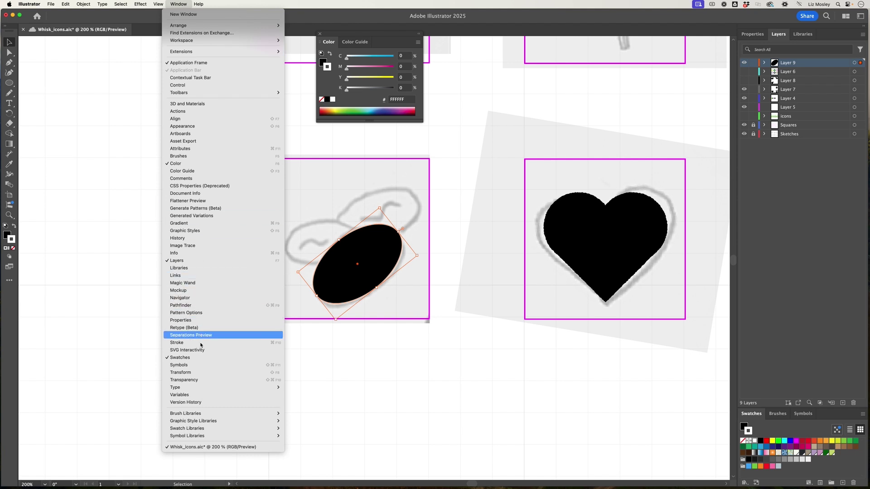
pyautogui.click(202, 372)
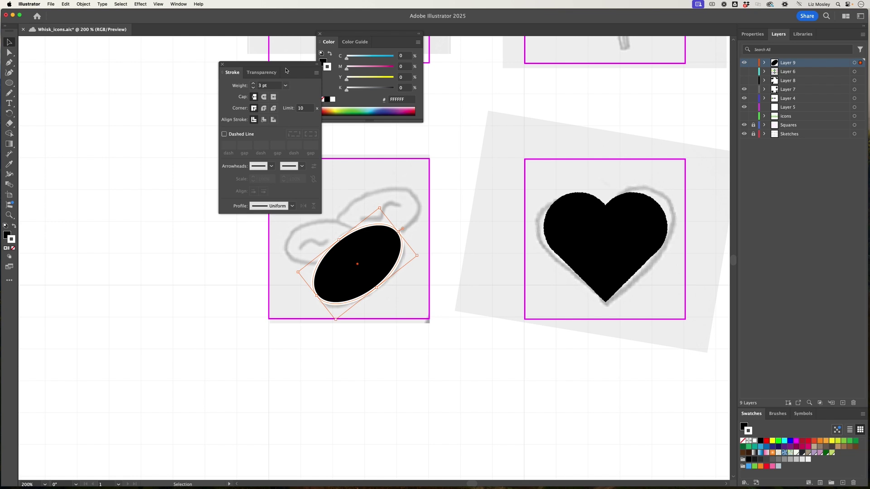
pyautogui.moveTo(286, 72); pyautogui.dragTo(197, 81)
# - Duplicate the bean ellipse, rotate and resize it onto the left bean, and send it to back
pyautogui.click(230, 250)
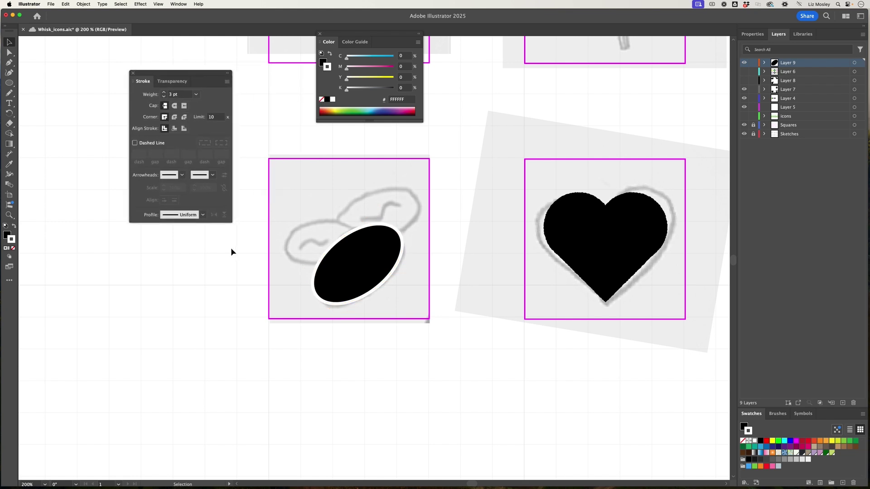
pyautogui.click(318, 283)
pyautogui.moveTo(316, 278); pyautogui.dragTo(362, 274)
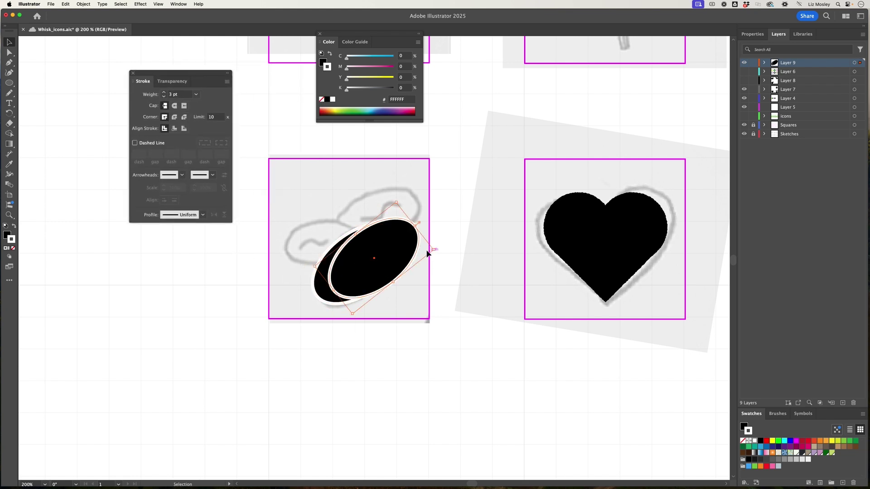
pyautogui.moveTo(433, 250); pyautogui.dragTo(375, 256)
pyautogui.moveTo(382, 287); pyautogui.dragTo(378, 222)
pyautogui.press('super+shift+bracketleft')
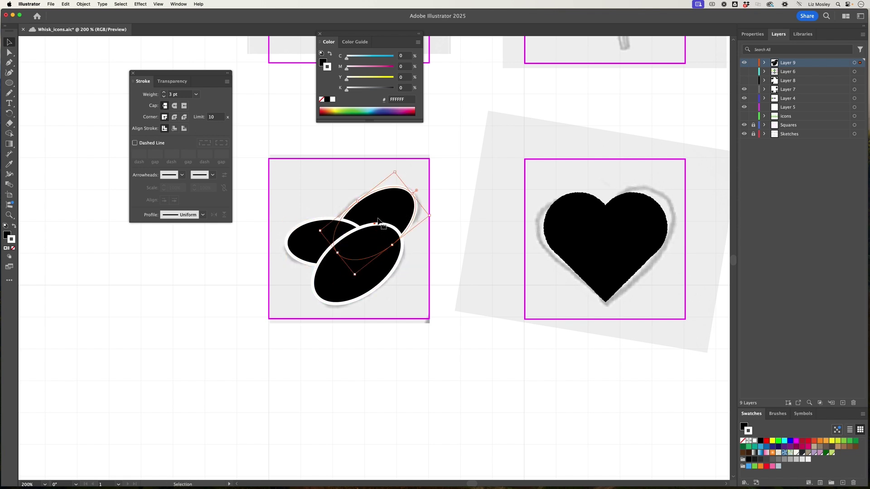
pyautogui.click(219, 265)
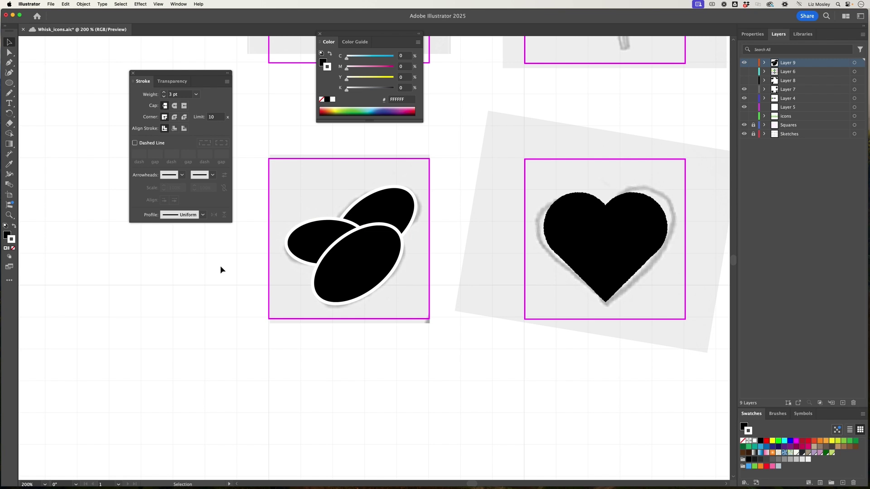
pyautogui.click(9, 94)
# - On a new layer with the ellipses hidden, draw round-capped white squiggles in the beans
pyautogui.click(843, 403)
pyautogui.click(744, 71)
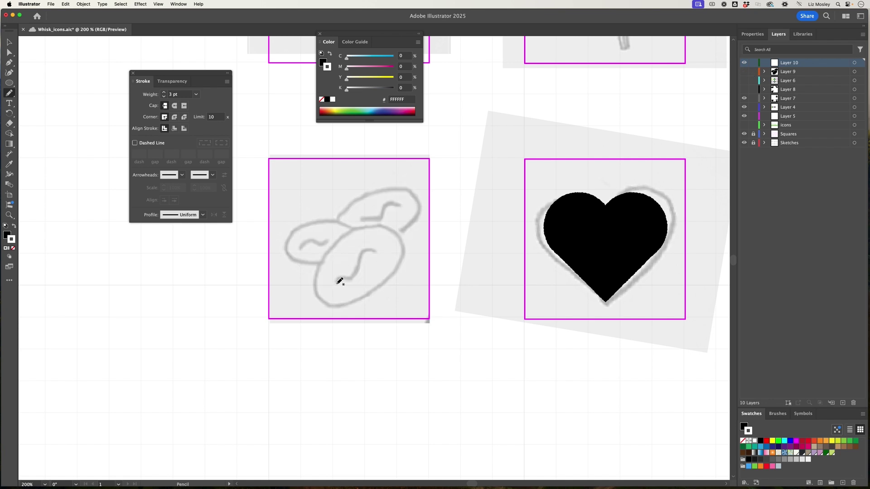
pyautogui.moveTo(336, 284); pyautogui.dragTo(376, 250)
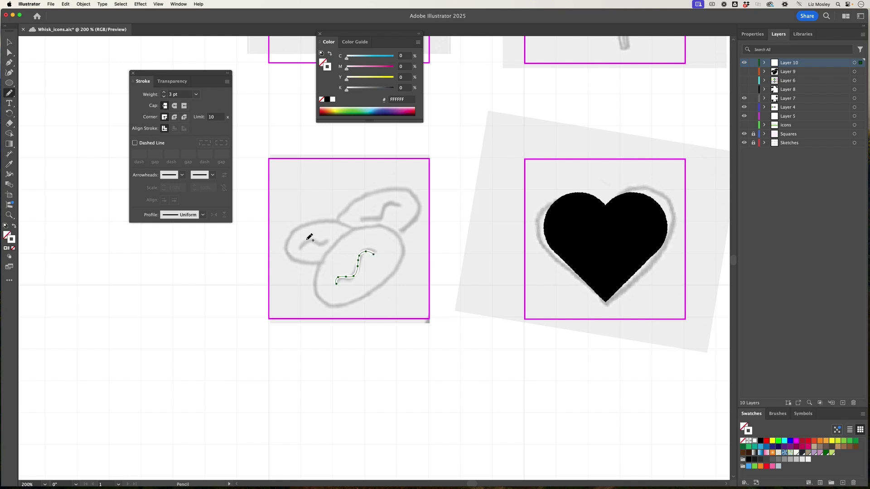
pyautogui.click(175, 106)
pyautogui.moveTo(359, 222); pyautogui.dragTo(400, 207)
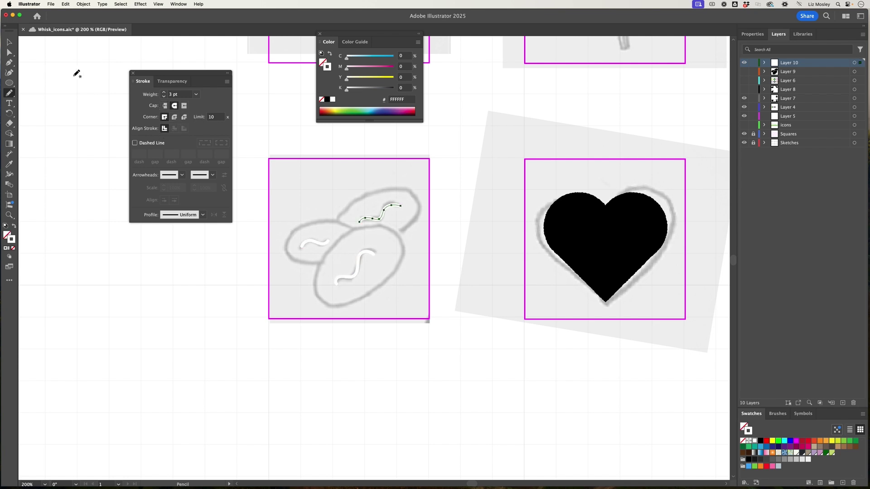
# - Select all three squiggle strokes together
pyautogui.click(9, 42)
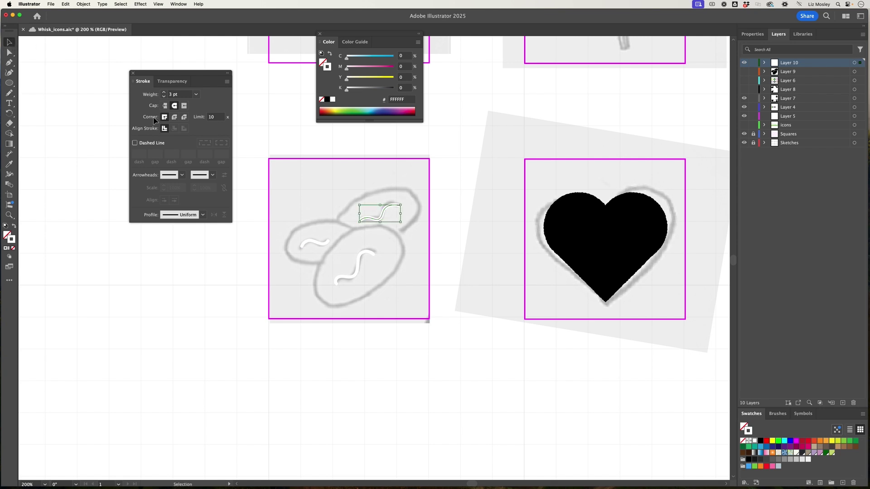
pyautogui.keyDown('shift'); pyautogui.click(310, 244); pyautogui.keyUp('shift')
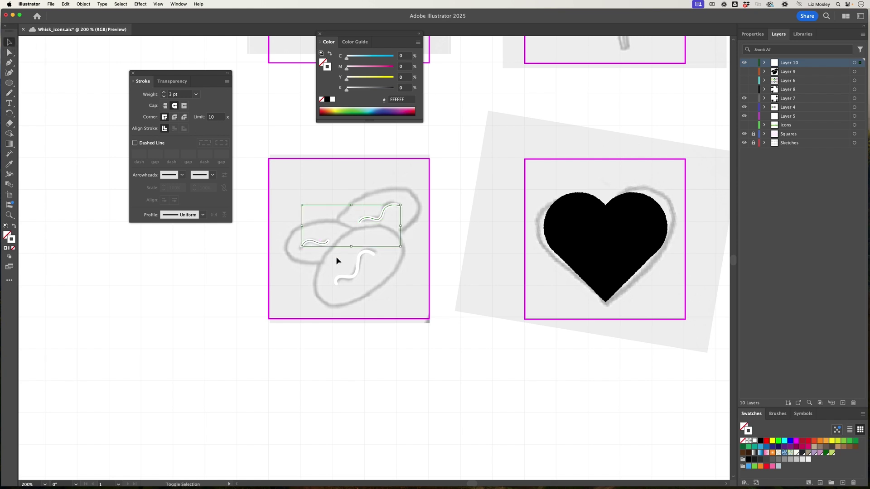
pyautogui.keyDown('shift'); pyautogui.click(356, 273); pyautogui.keyUp('shift')
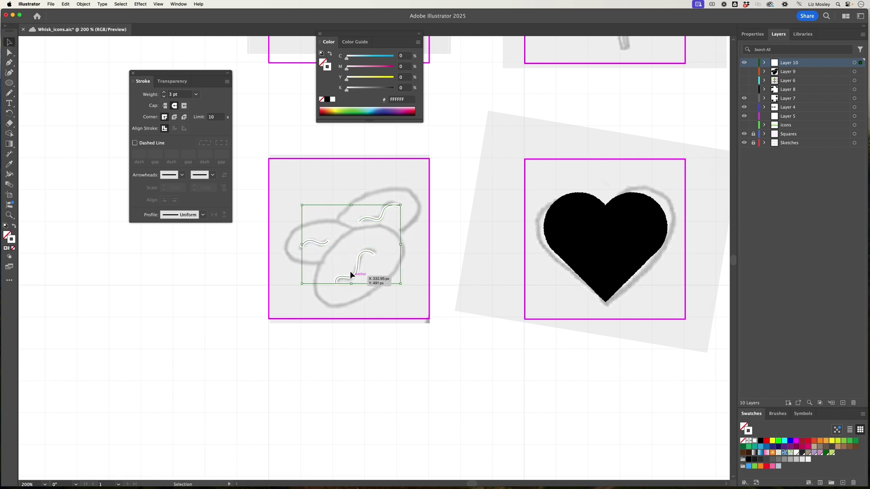
pyautogui.click(83, 4)
pyautogui.click(103, 105)
# - Expand the squiggles' fill and stroke into filled shapes
pyautogui.click(83, 4)
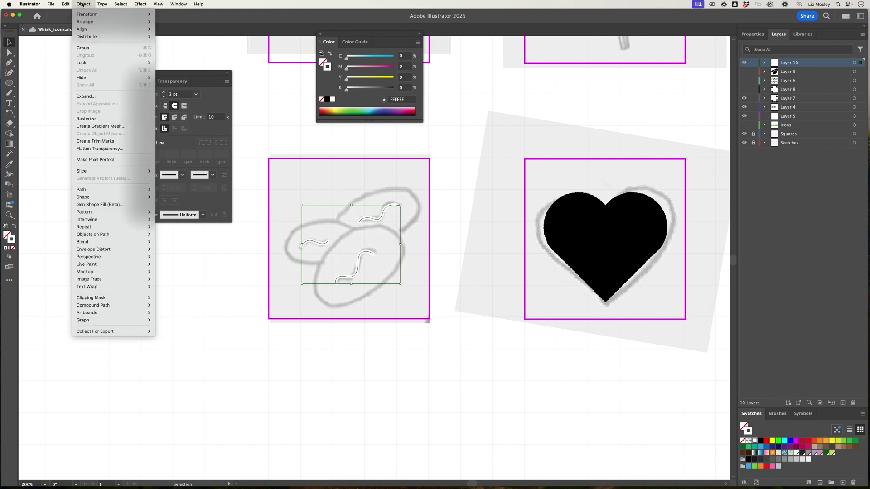
pyautogui.click(91, 96)
pyautogui.click(460, 301)
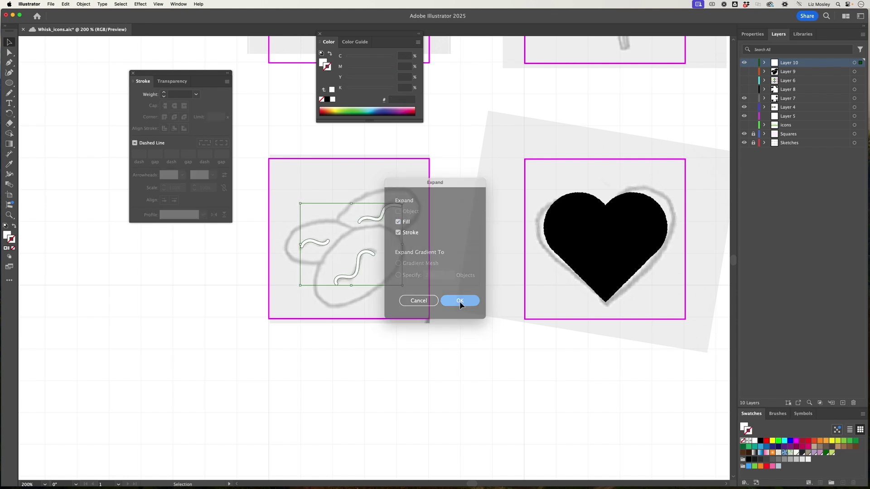
# - Expand the bean outlines into filled shapes and zoom to 400% on the beans
pyautogui.click(343, 306)
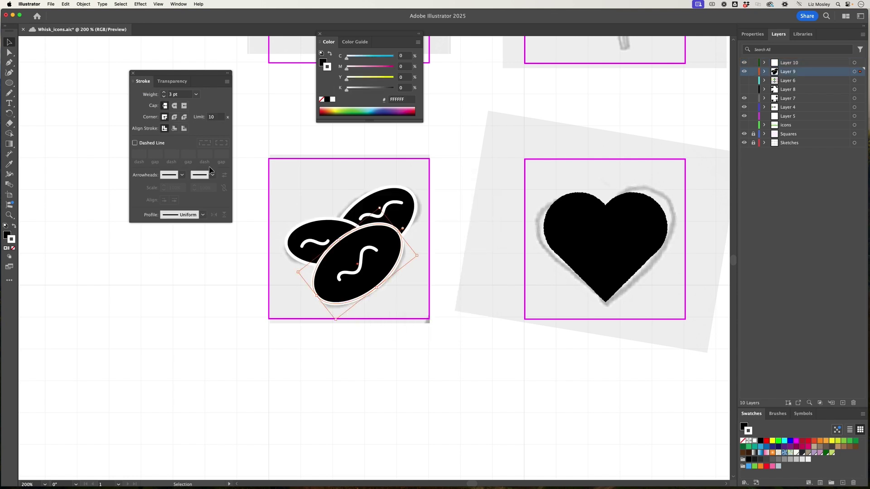
pyautogui.click(83, 4)
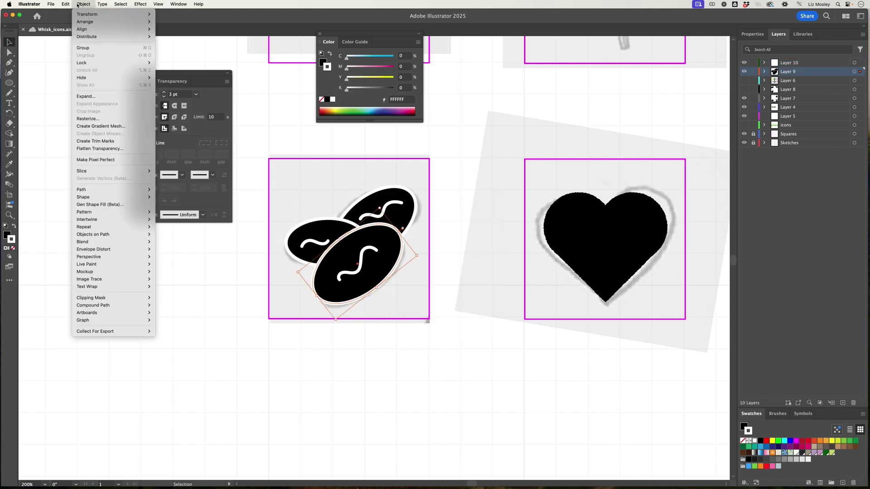
pyautogui.click(95, 97)
pyautogui.click(460, 300)
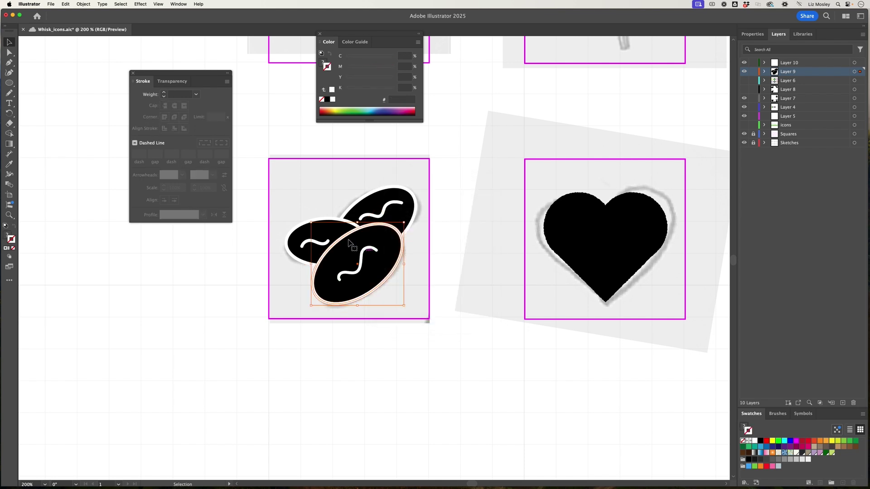
pyautogui.click(224, 306)
pyautogui.press('super+equal')
pyautogui.press('super+equal')
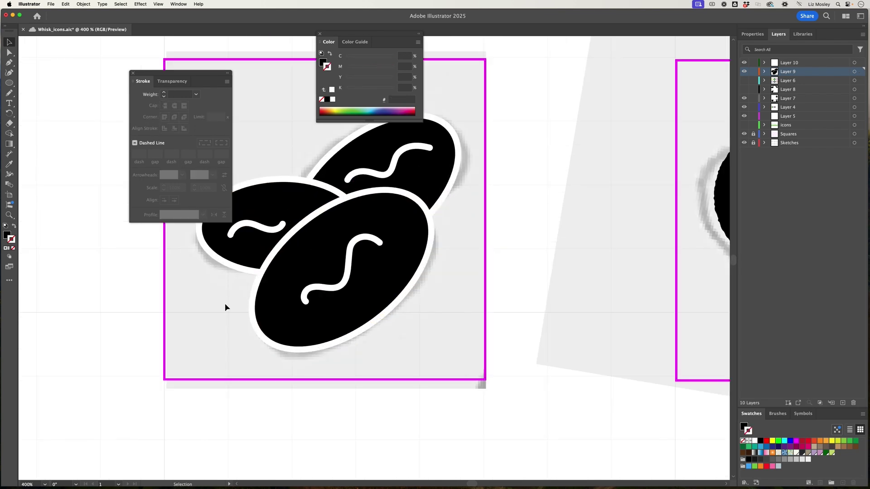
pyautogui.scroll(3, 283, 307)
pyautogui.hscroll(-3, 284, 307)
pyautogui.hscroll(-2, 281, 312)
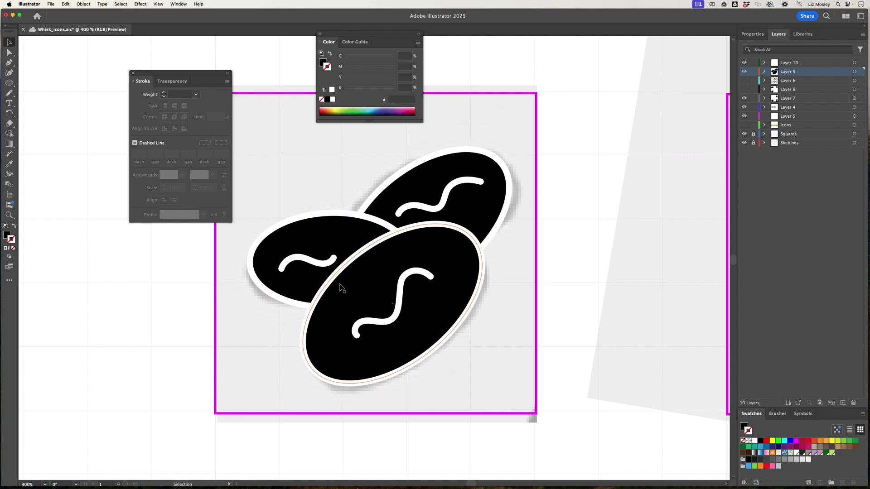
# - Hide the squiggle layer and merge the lower bean's overlapping regions with Shape Builder
pyautogui.click(744, 62)
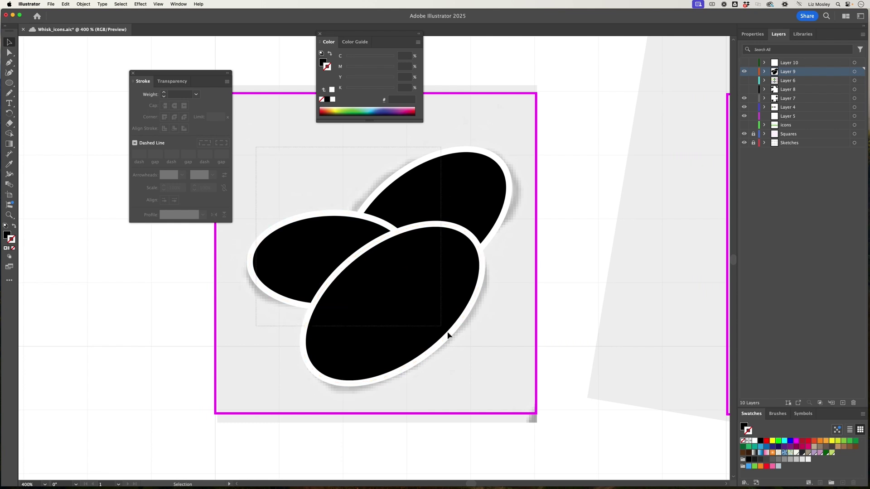
pyautogui.click(446, 334)
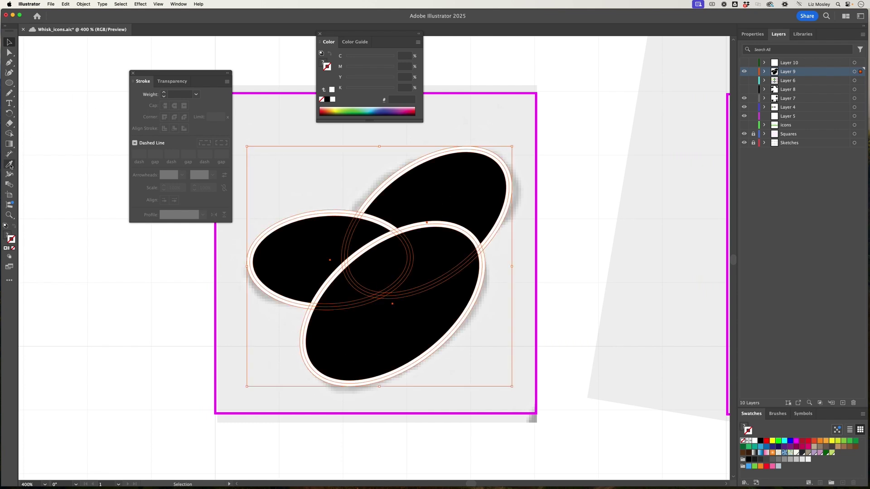
pyautogui.click(8, 135)
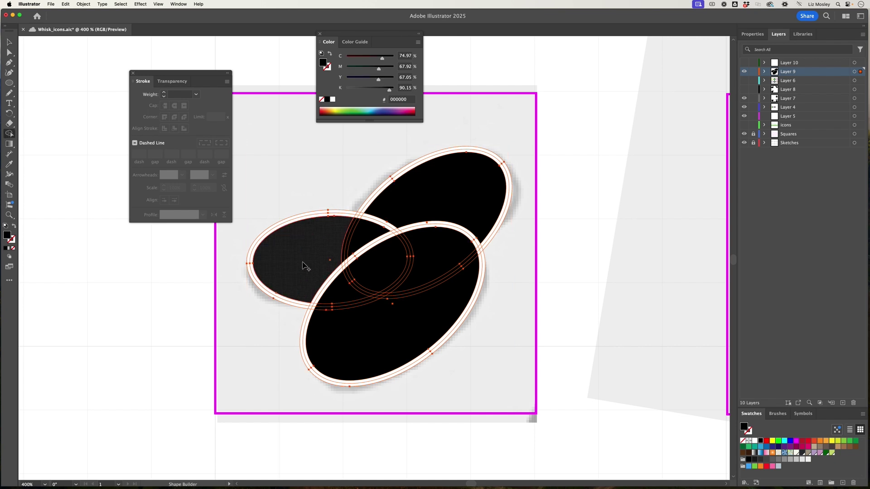
pyautogui.click(357, 246)
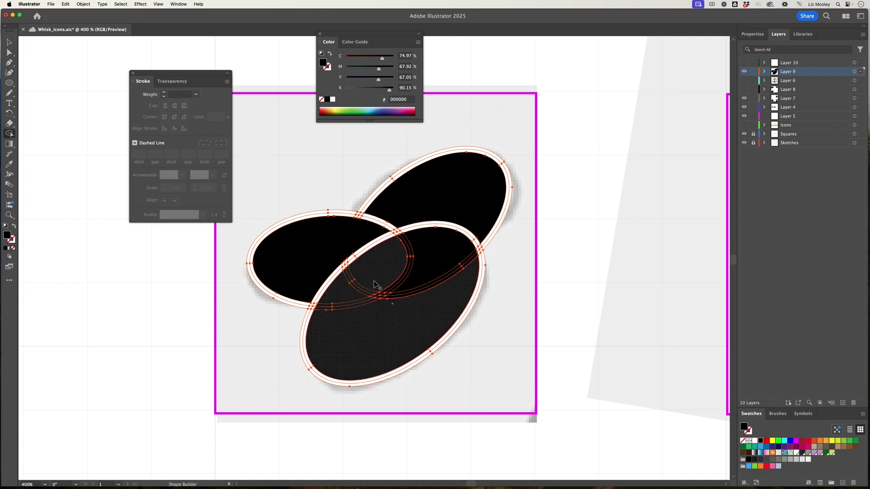
pyautogui.moveTo(379, 296)
pyautogui.mouseDown()
pyautogui.moveTo(402, 285)
pyautogui.moveTo(408, 295)
pyautogui.moveTo(385, 304)
pyautogui.mouseUp()
# - Merge the upper bean's outer ring with the adjoining sliver and the lower bean
pyautogui.press('v')
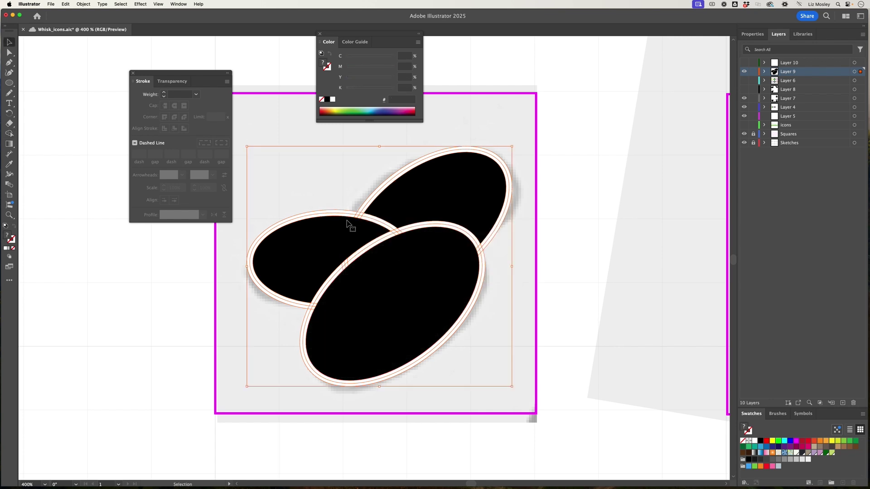
pyautogui.click(10, 133)
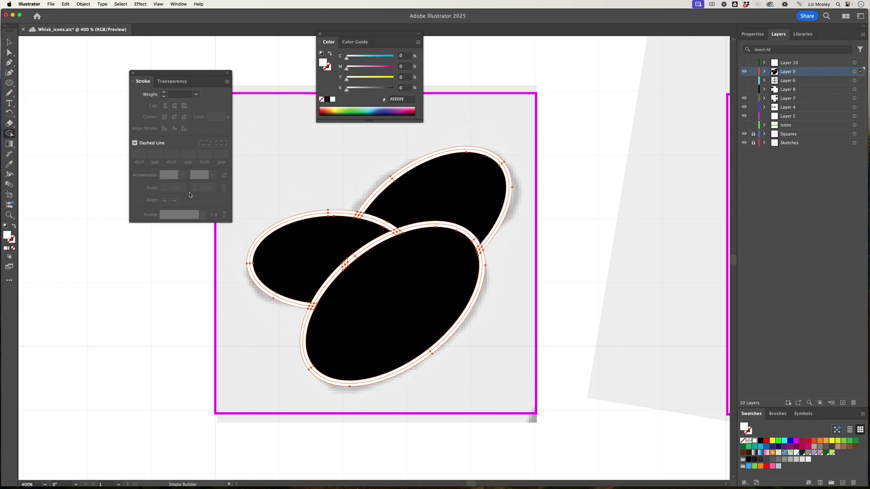
pyautogui.moveTo(359, 219); pyautogui.dragTo(366, 214)
pyautogui.moveTo(395, 231); pyautogui.dragTo(400, 236)
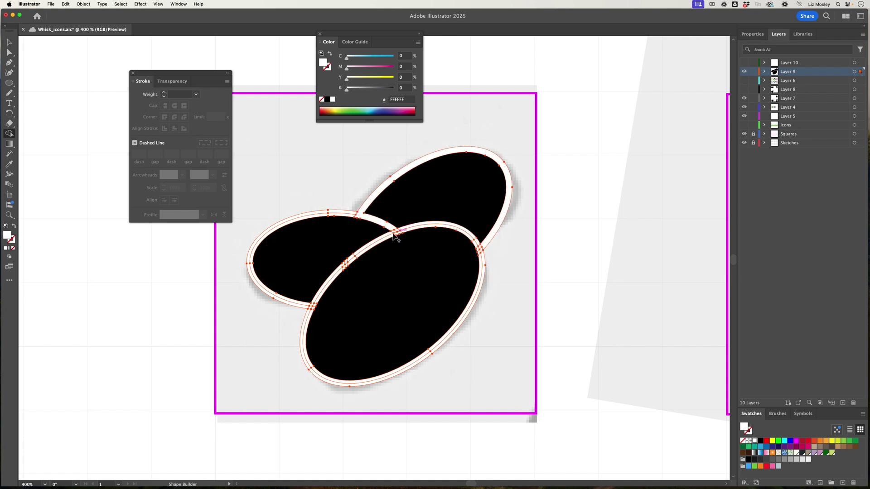
# - Merge the right-hand ring intersection and the left bean's ring with Shape Builder
pyautogui.click(480, 250)
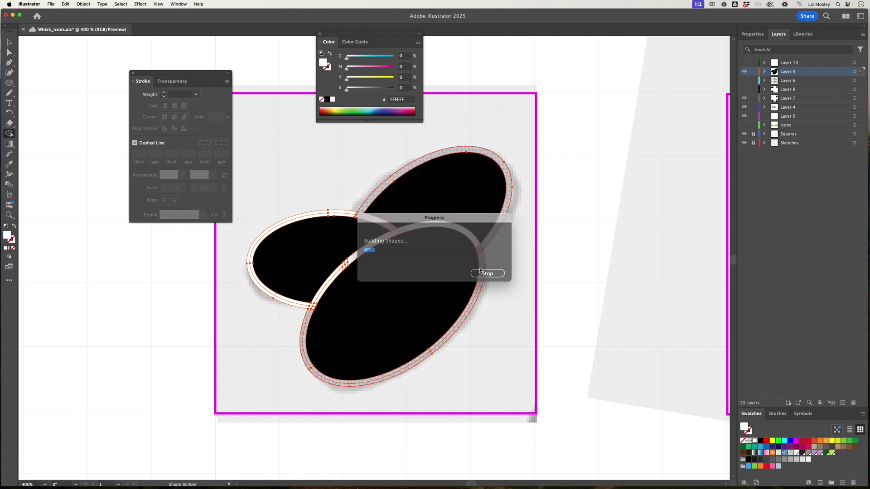
pyautogui.press('Return')
pyautogui.click(296, 308)
pyautogui.press('v')
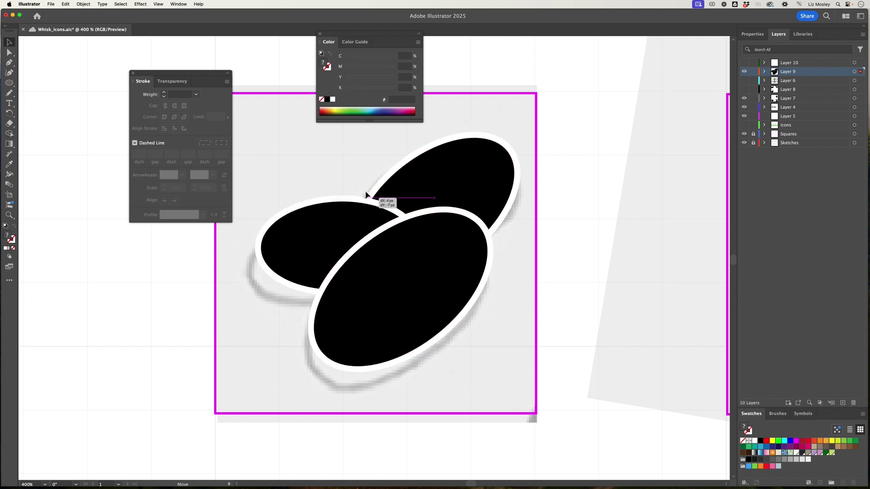
# - Delete the stray white ring shape and show the squiggle layer again
pyautogui.click(362, 185)
pyautogui.click(340, 188)
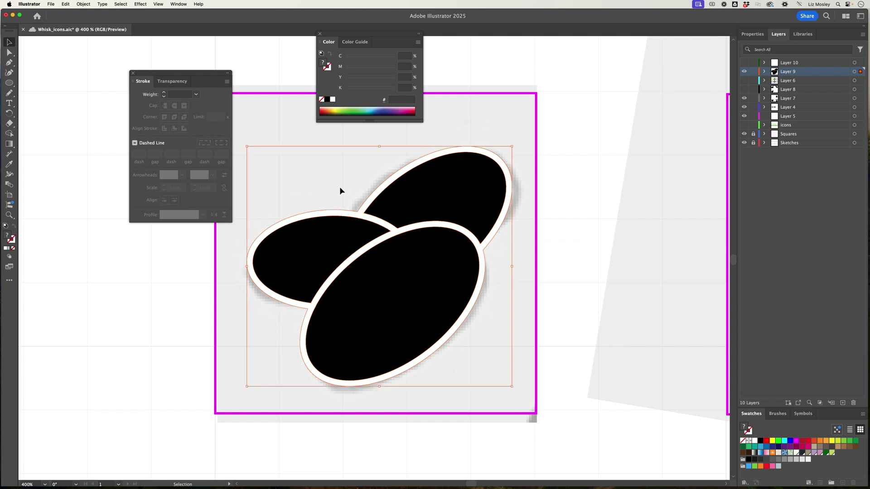
pyautogui.moveTo(355, 205); pyautogui.dragTo(598, 206)
pyautogui.press('Delete')
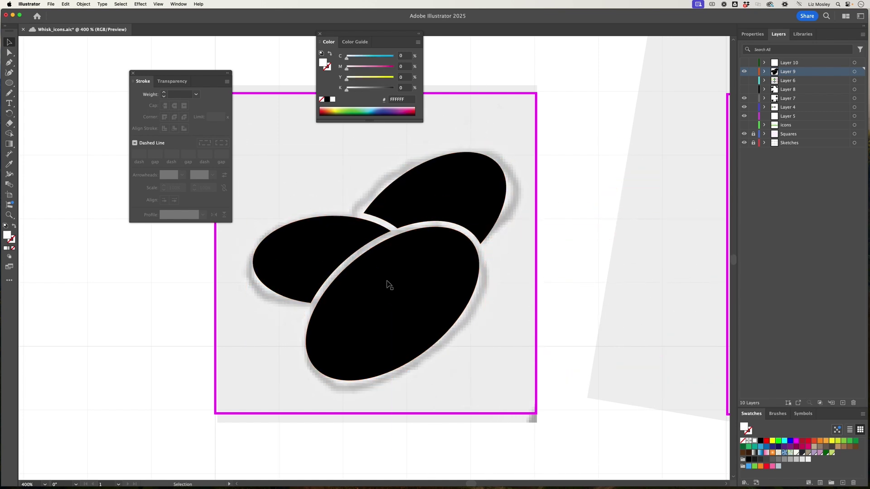
pyautogui.click(438, 289)
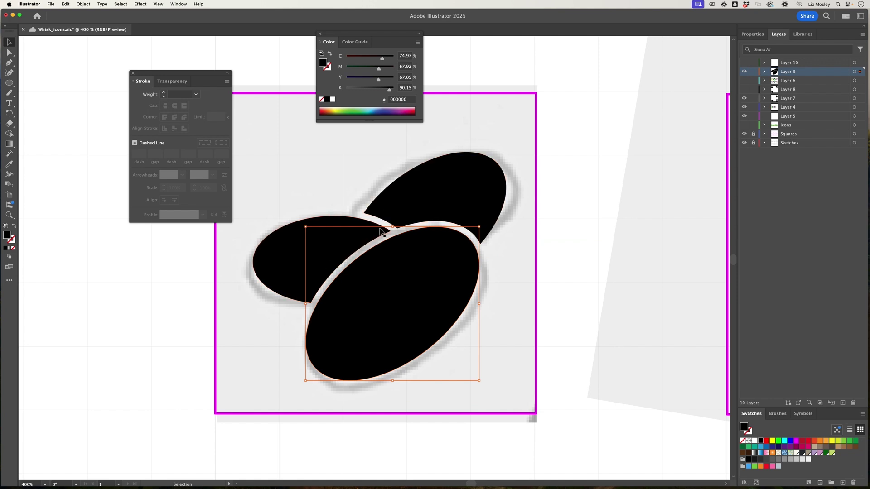
pyautogui.click(744, 63)
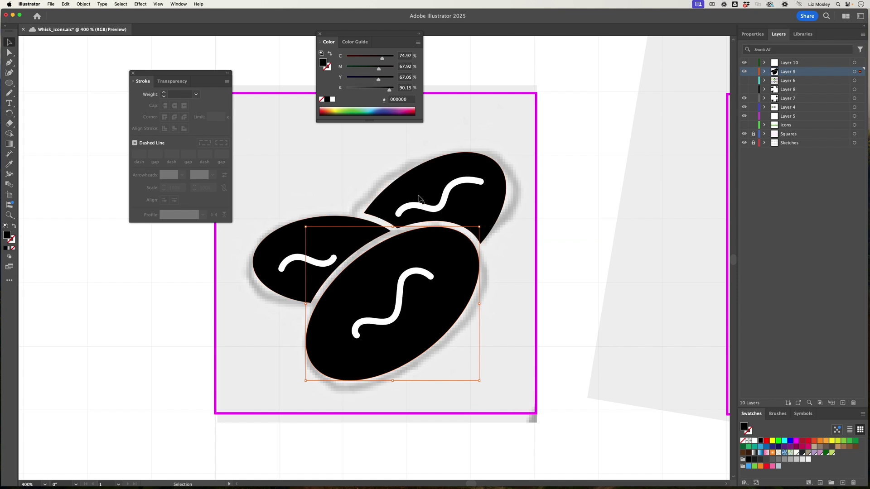
pyautogui.click(566, 261)
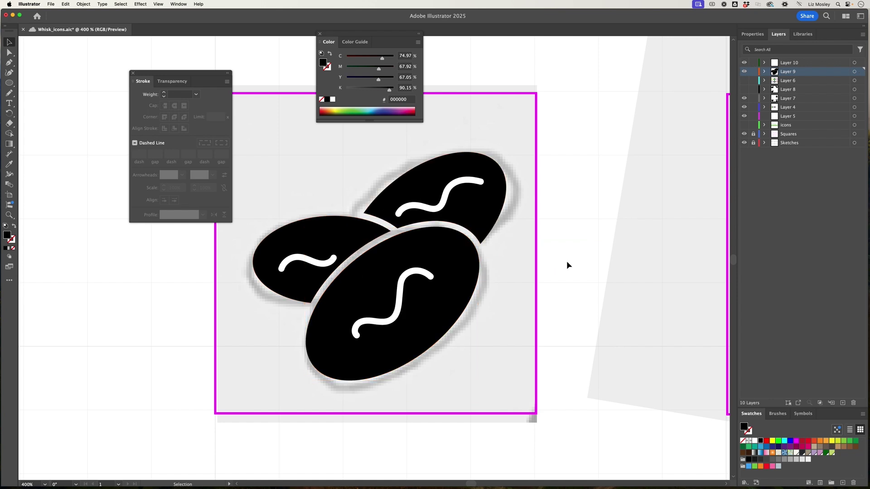
# - Cut the top bean's wavy line out of it with Pathfinder Minus Front
pyautogui.click(426, 212)
pyautogui.keyDown('shift'); pyautogui.click(458, 170); pyautogui.keyUp('shift')
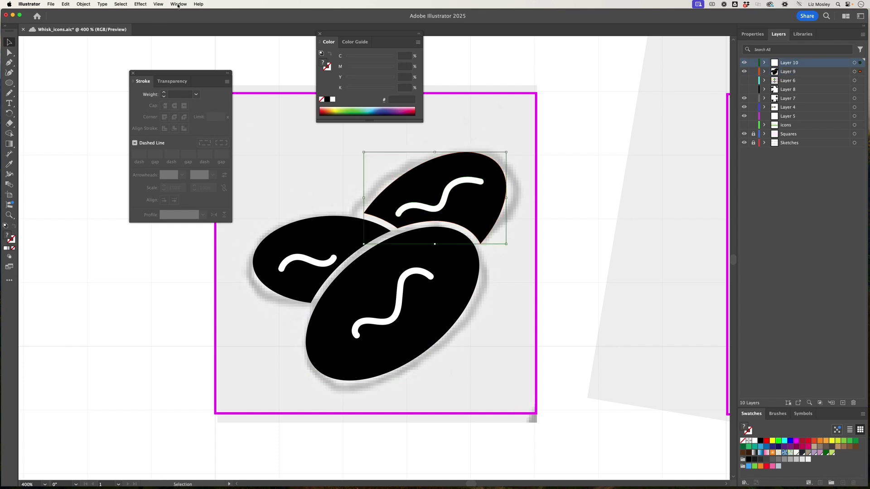
pyautogui.click(178, 6)
pyautogui.click(189, 306)
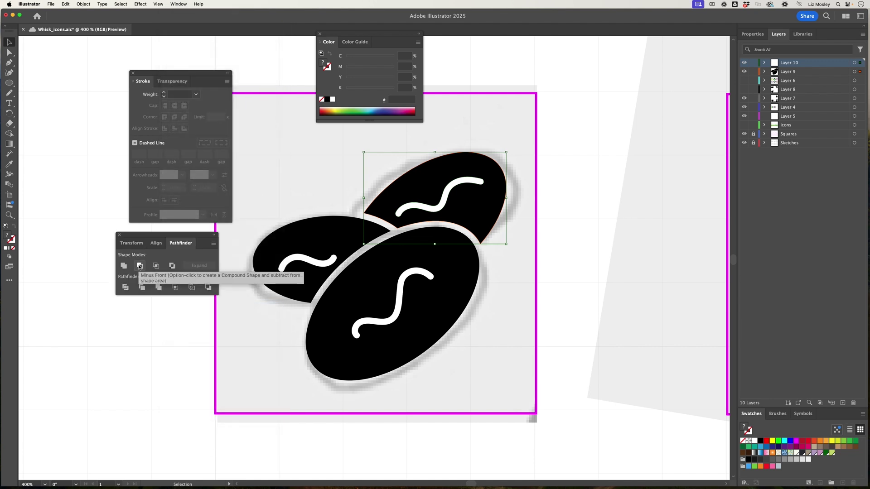
pyautogui.click(139, 266)
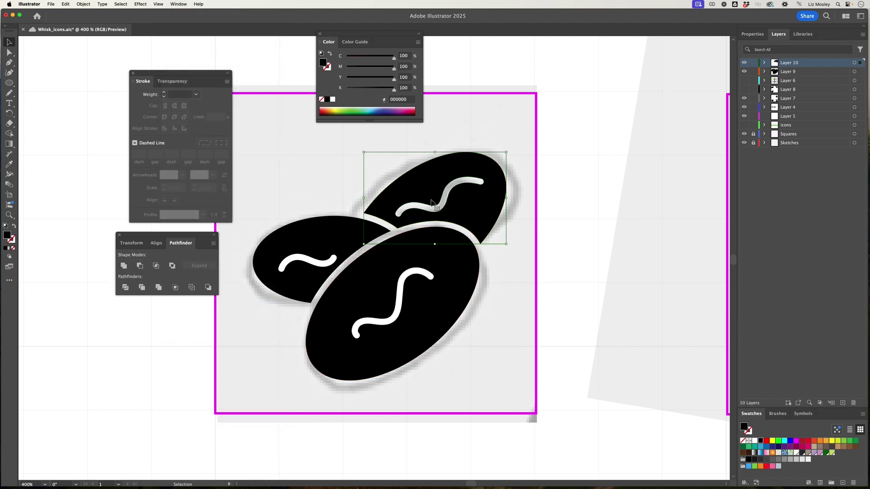
# - Cut the wavy lines out of the bottom and left beans with Minus Front
pyautogui.click(408, 311)
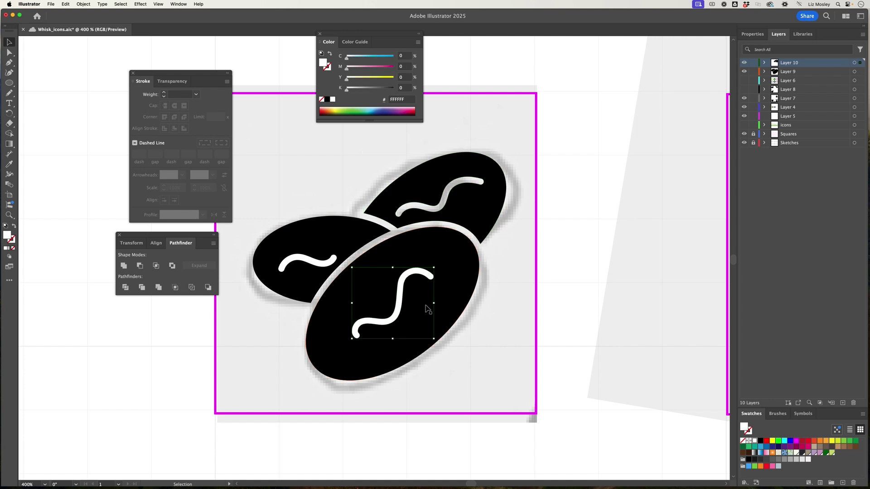
pyautogui.keyDown('shift'); pyautogui.click(450, 300); pyautogui.keyUp('shift')
pyautogui.click(140, 266)
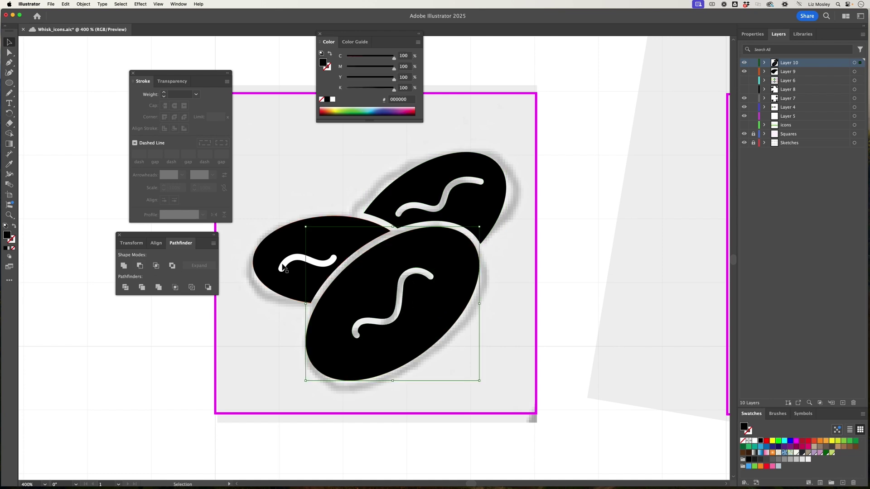
pyautogui.click(284, 267)
pyautogui.keyDown('shift'); pyautogui.click(292, 249); pyautogui.keyUp('shift')
pyautogui.click(139, 266)
pyautogui.click(164, 327)
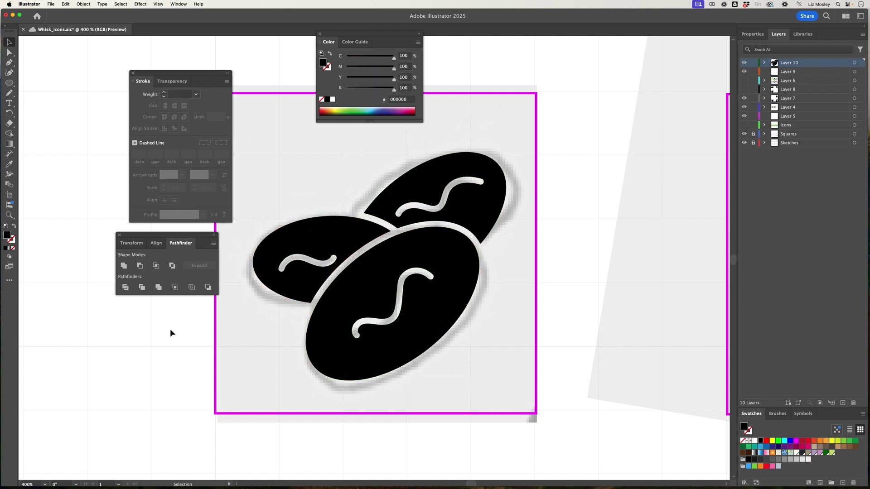
# - Select the whole coffee-beans icon and save Whisk_icons.ai
pyautogui.press('super+minus')
pyautogui.press('super+minus')
pyautogui.press('super+minus')
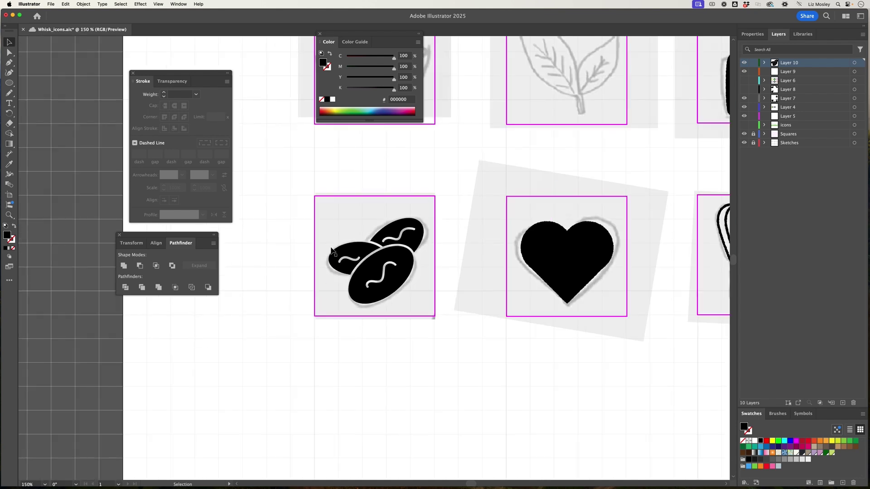
pyautogui.moveTo(427, 308); pyautogui.dragTo(432, 311)
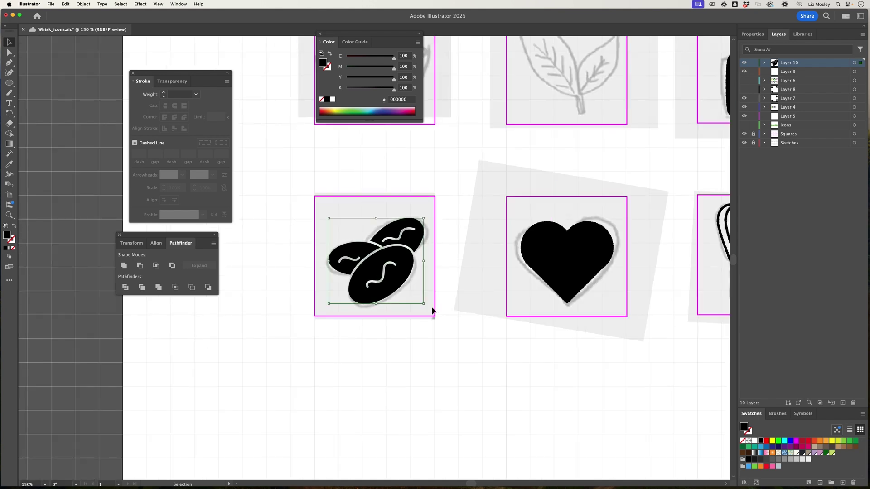
pyautogui.press('super+s')
# - Apply a Roughen effect to the beans with Detail 76 and Size 0%
pyautogui.press('super+equal')
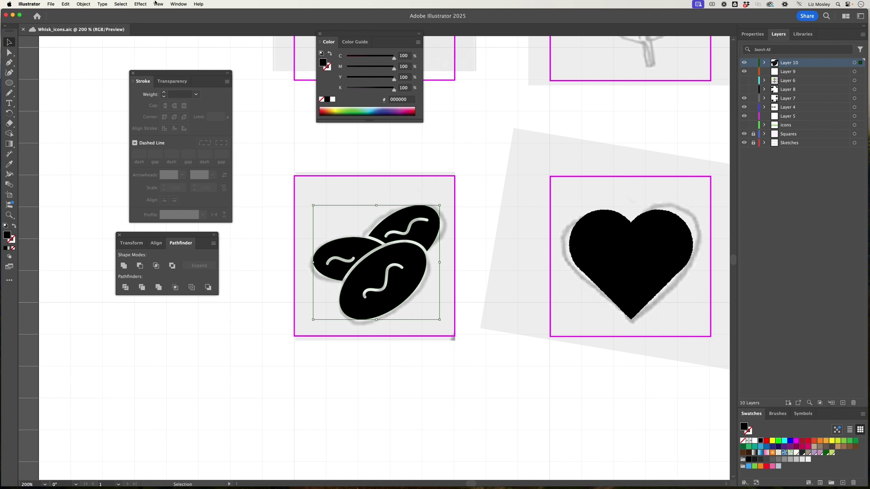
pyautogui.click(132, 4)
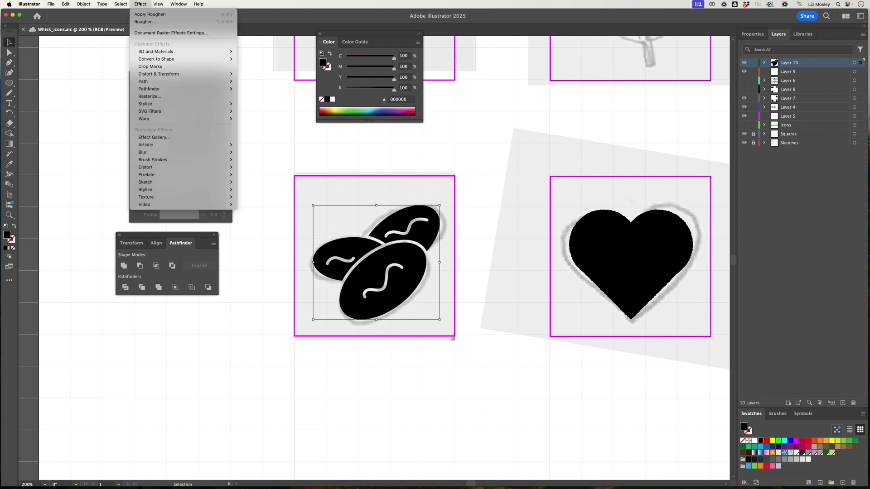
pyautogui.moveTo(163, 78)
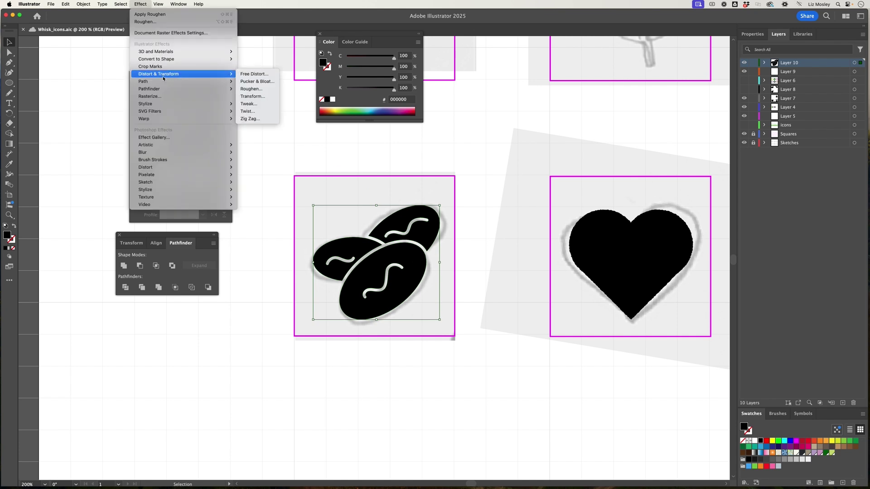
pyautogui.click(252, 88)
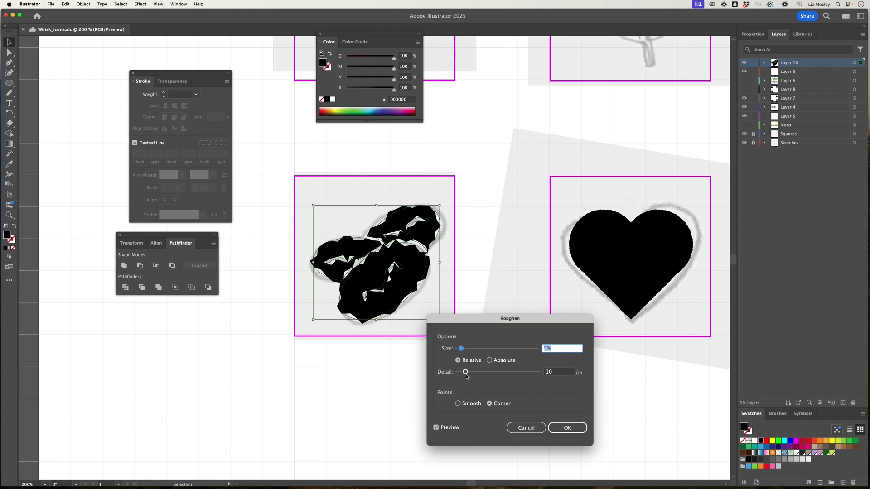
pyautogui.moveTo(466, 372); pyautogui.dragTo(489, 376)
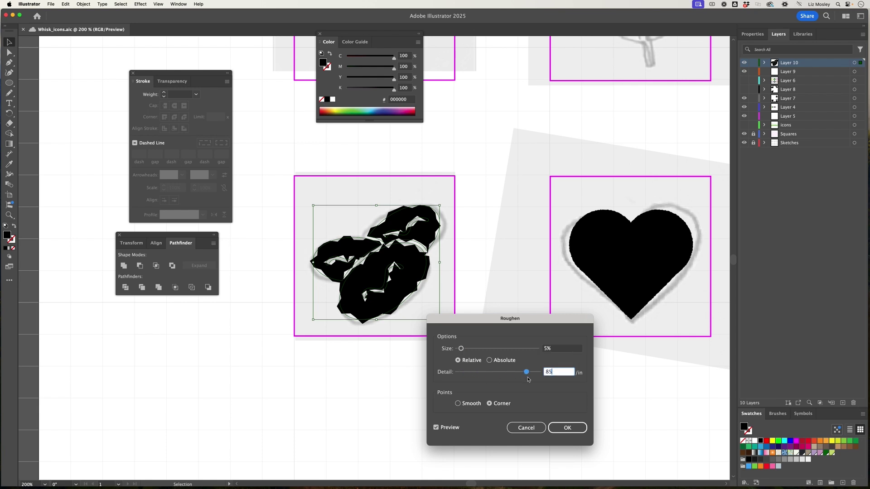
pyautogui.click(545, 349)
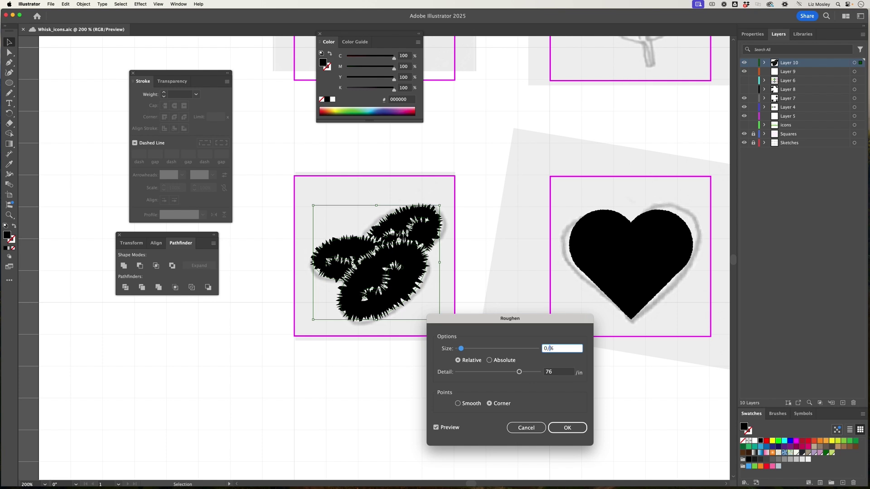
pyautogui.write('0')
pyautogui.click(567, 427)
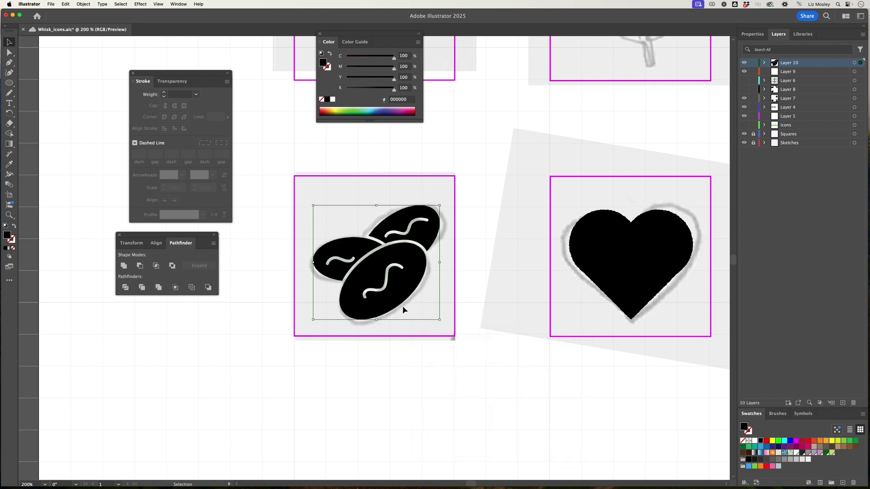
# - Deselect the beans and zoom out to view all the icon artboards
pyautogui.press('super+equal')
pyautogui.press('super+equal')
pyautogui.press('super+equal')
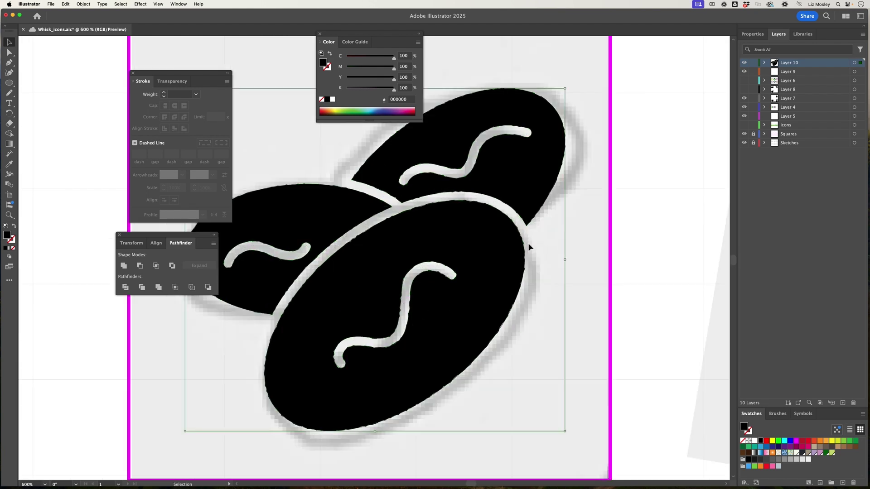
pyautogui.click(582, 251)
pyautogui.press('super+minus')
pyautogui.press('super+minus')
pyautogui.press('super+minus')
pyautogui.press('super+minus')
pyautogui.press('super+minus')
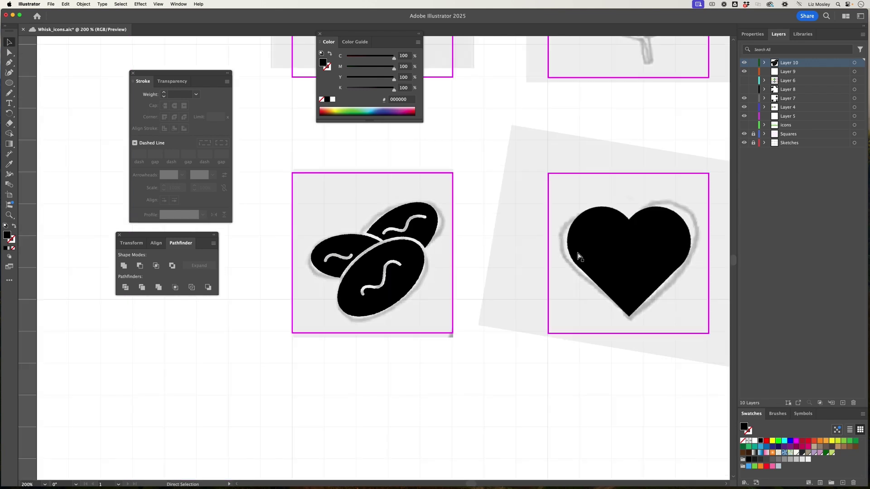
pyautogui.scroll(3, 444, 237)
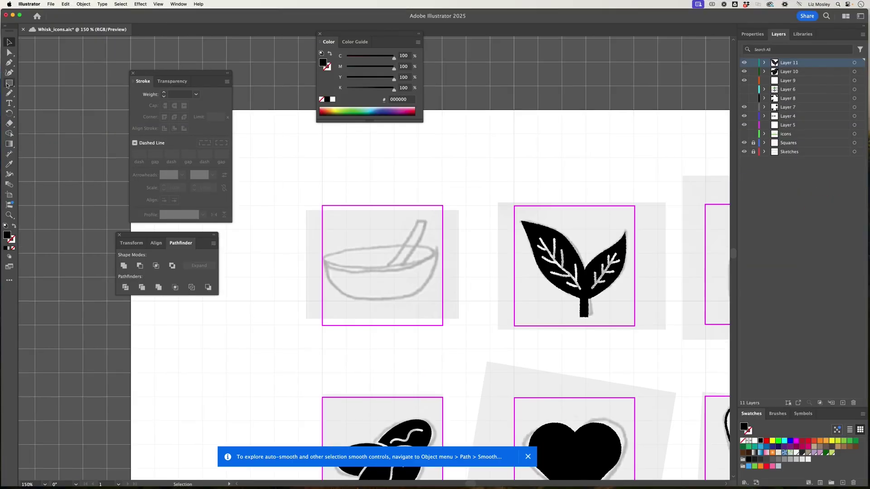
# - Draw a black rectangle over the bowl sketch's lower half and round its bottom corners into a curve
pyautogui.click(8, 83)
pyautogui.moveTo(332, 263)
pyautogui.mouseDown()
pyautogui.moveTo(355, 290)
pyautogui.moveTo(436, 305)
pyautogui.mouseUp()
pyautogui.click(9, 41)
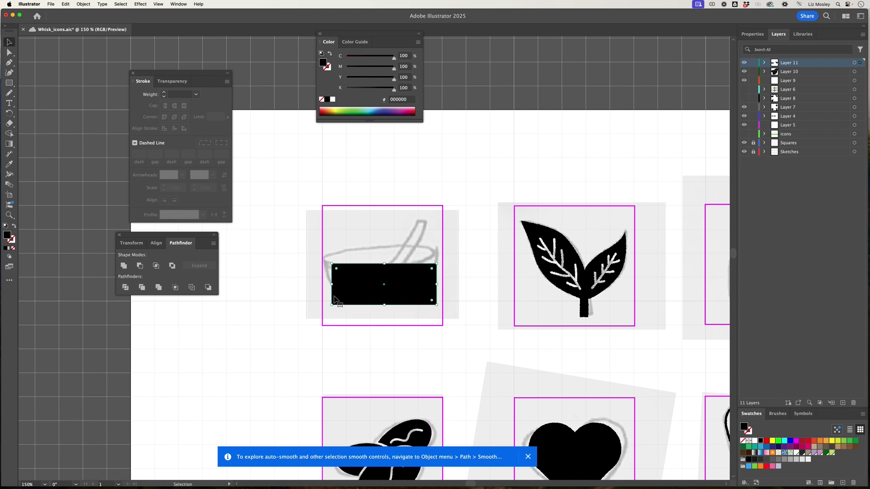
pyautogui.moveTo(337, 301)
pyautogui.mouseDown()
pyautogui.moveTo(349, 294)
pyautogui.moveTo(331, 309)
pyautogui.mouseUp()
pyautogui.moveTo(432, 304); pyautogui.dragTo(410, 282)
# - Draw an ellipse for the bowl rim and move it onto the body's top edge
pyautogui.click(8, 83)
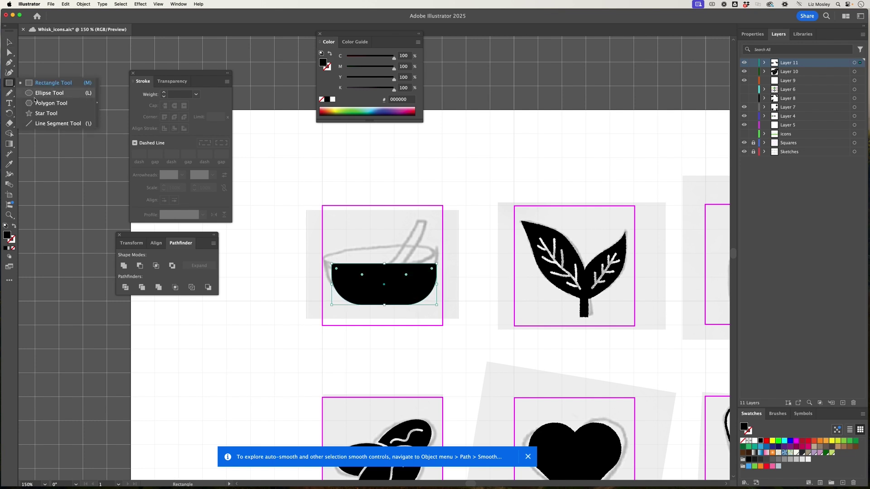
pyautogui.click(49, 93)
pyautogui.moveTo(338, 239); pyautogui.dragTo(439, 266)
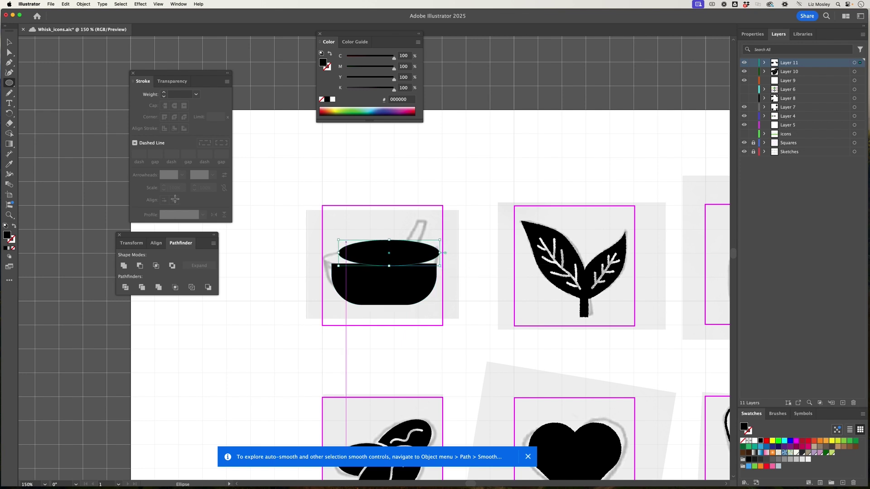
pyautogui.press('v')
pyautogui.moveTo(360, 250); pyautogui.dragTo(353, 258)
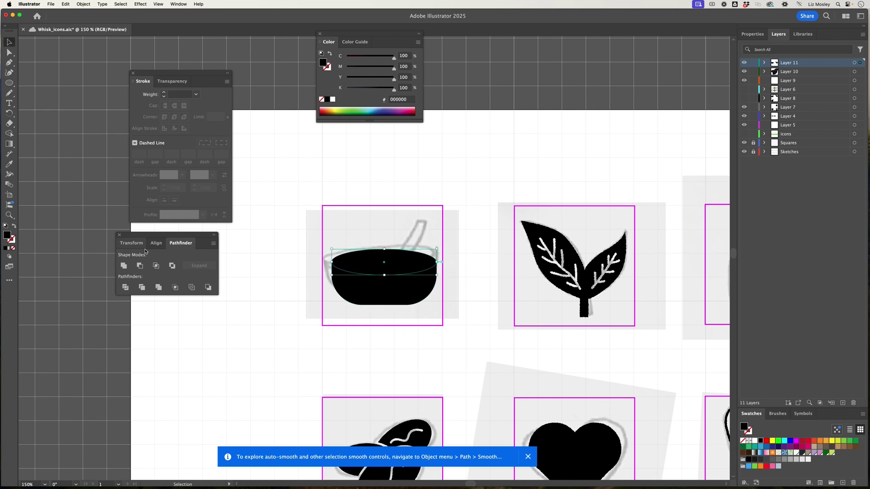
# - Give the rim ellipse a white fill with a black outline
pyautogui.click(14, 226)
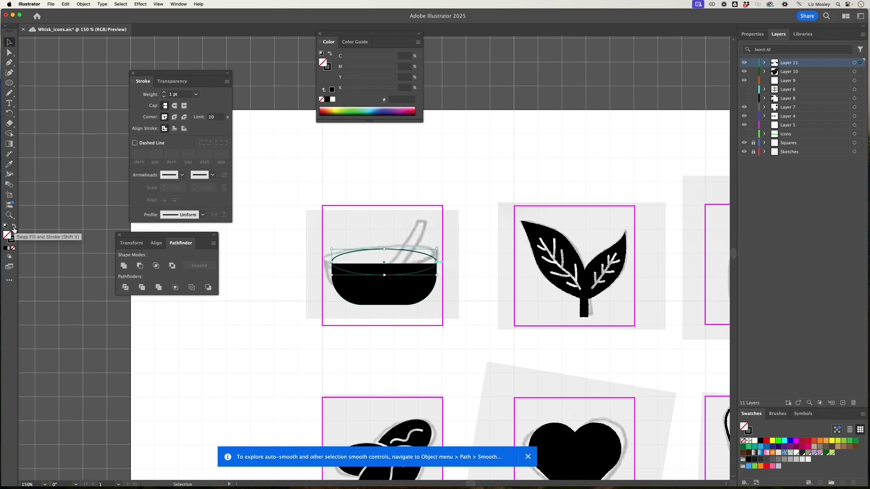
pyautogui.doubleClick(8, 235)
pyautogui.moveTo(365, 339); pyautogui.dragTo(343, 316)
pyautogui.click(561, 331)
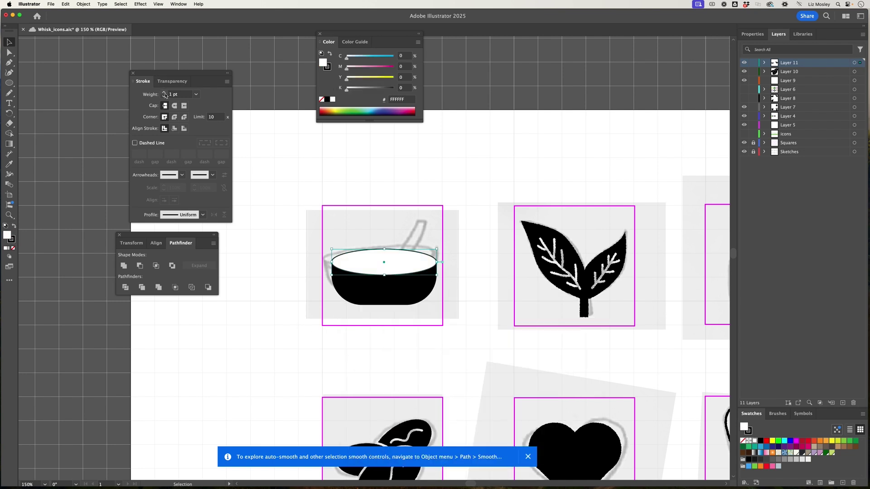
# - Make the rim outline 3 pt, save, and switch its stroke alignment from Outside to Inside/Center
pyautogui.click(164, 92)
pyautogui.click(164, 92)
pyautogui.press('super+s')
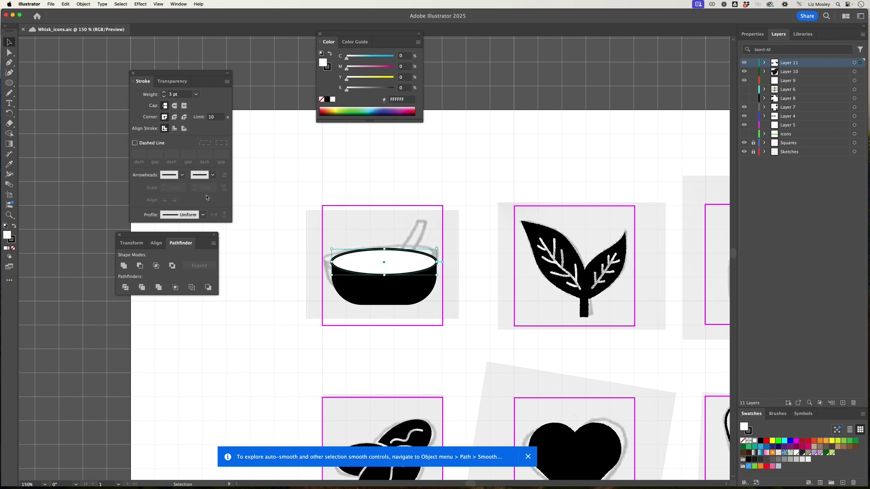
pyautogui.click(184, 130)
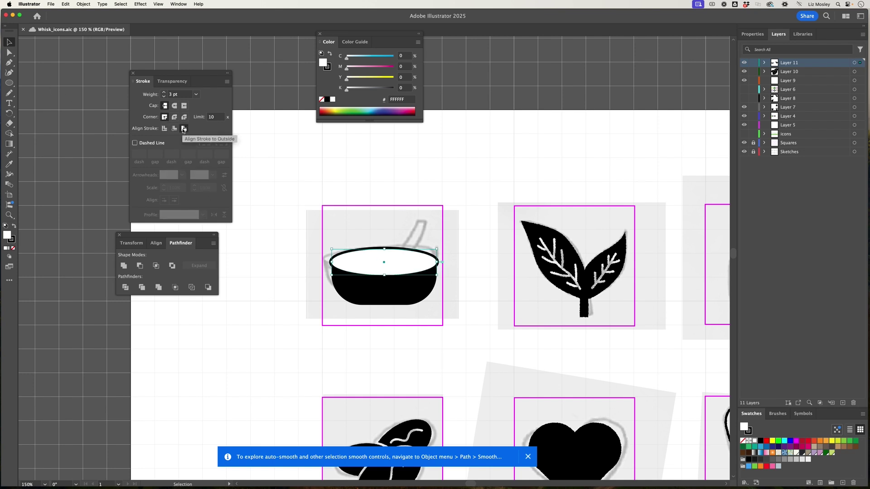
pyautogui.click(176, 131)
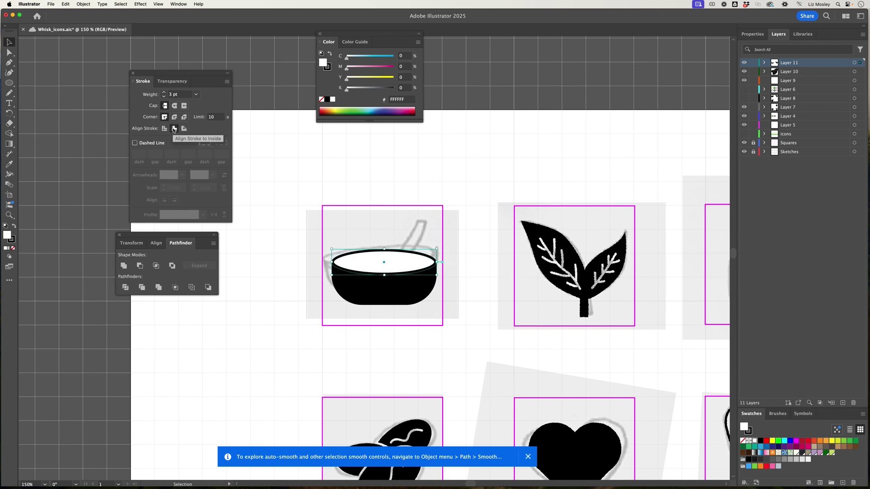
# - Expand the rim ellipse's appearance so its 3 pt stroke becomes an outlined ring
pyautogui.press('super+equal')
pyautogui.press('super+equal')
pyautogui.press('super+equal')
pyautogui.press('super+equal')
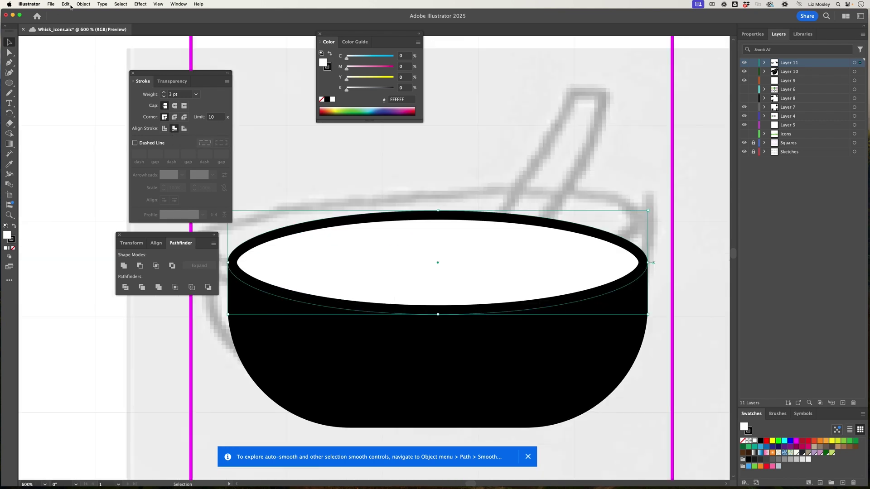
pyautogui.click(80, 5)
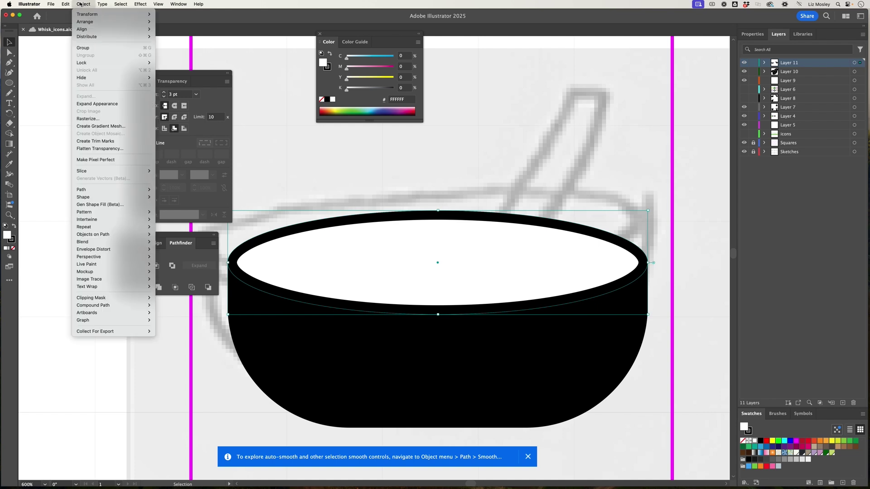
pyautogui.click(113, 103)
pyautogui.click(84, 4)
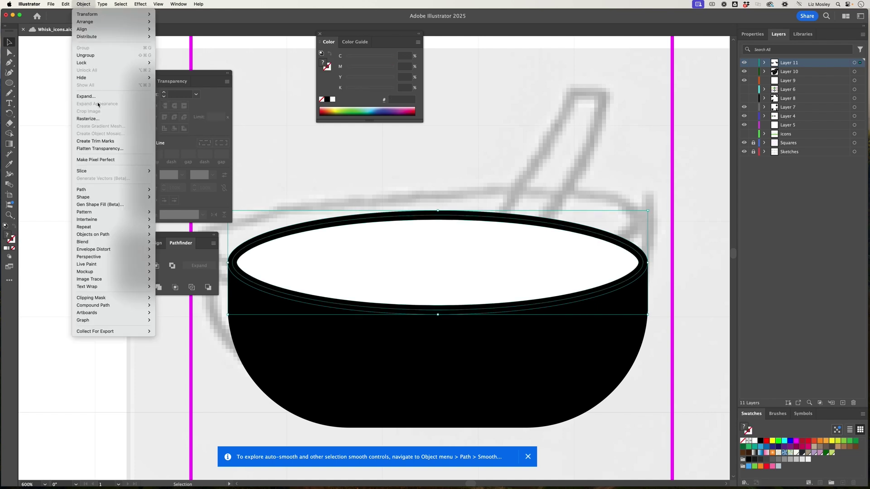
pyautogui.click(113, 99)
pyautogui.press('super+minus')
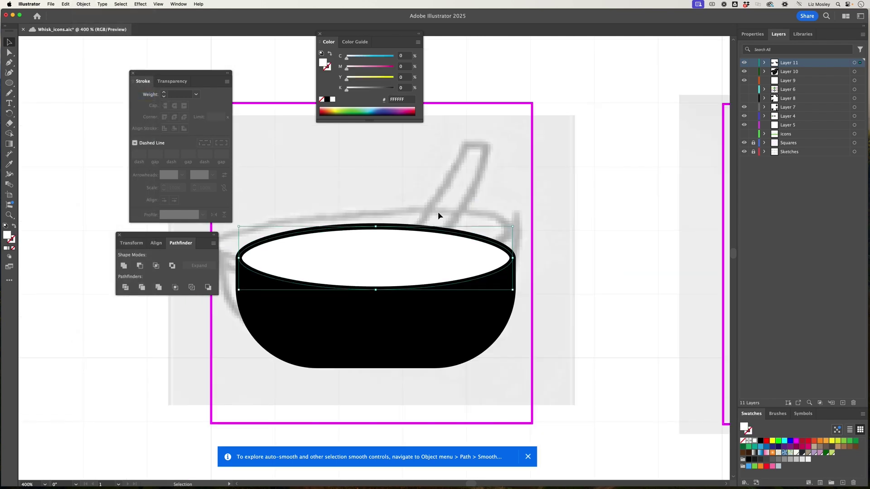
pyautogui.hscroll(-3, 434, 213)
# - Move the rim ring aside and cut the white ellipse out of the bowl body with Minus Front
pyautogui.moveTo(428, 226); pyautogui.dragTo(447, 141)
pyautogui.click(497, 174)
pyautogui.keyDown('shift'); pyautogui.click(458, 343); pyautogui.keyUp('shift')
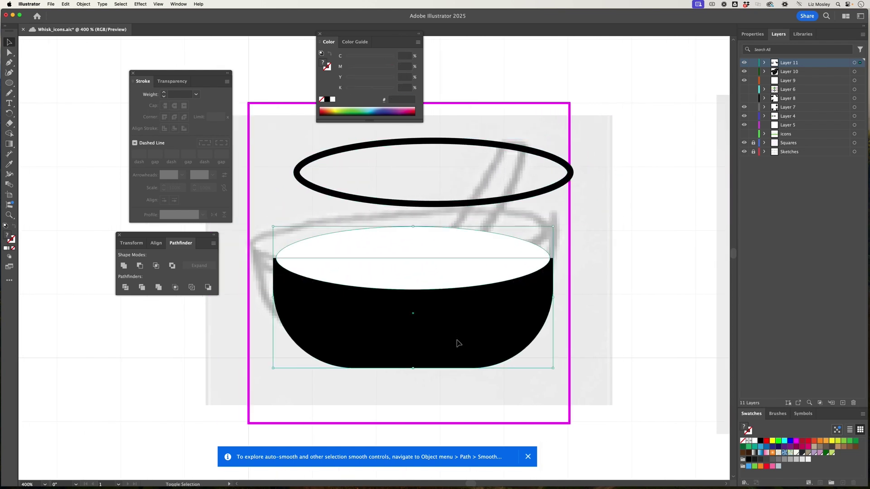
pyautogui.click(140, 265)
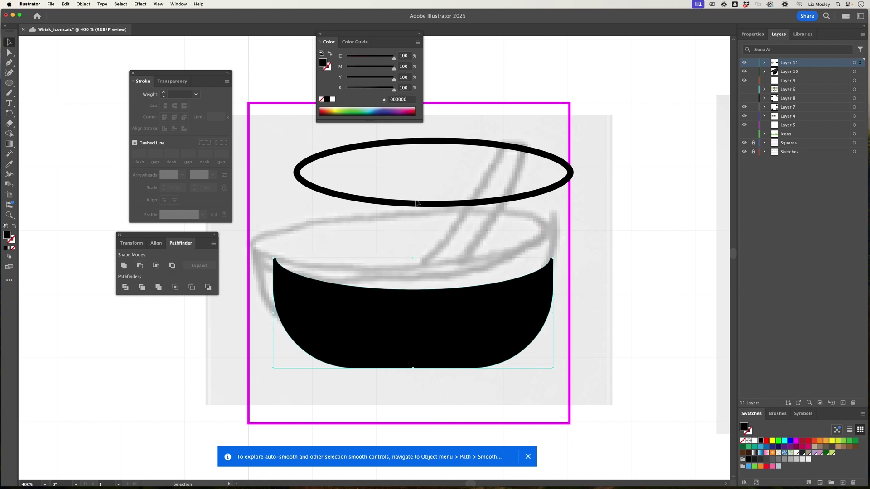
# - Seat the rim ring back on the bowl's curved top and nudge both up together
pyautogui.moveTo(416, 202); pyautogui.dragTo(397, 287)
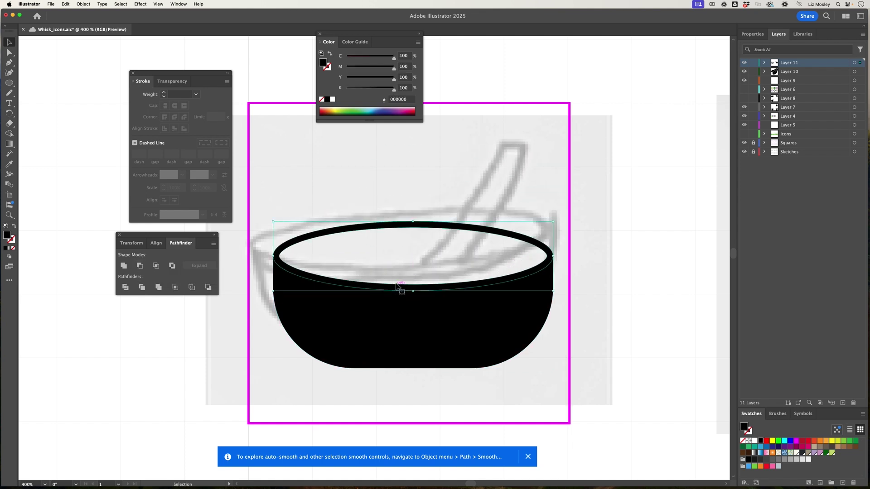
pyautogui.keyDown('shift'); pyautogui.click(450, 324); pyautogui.keyUp('shift')
pyautogui.hotkey('shift', 'Up')
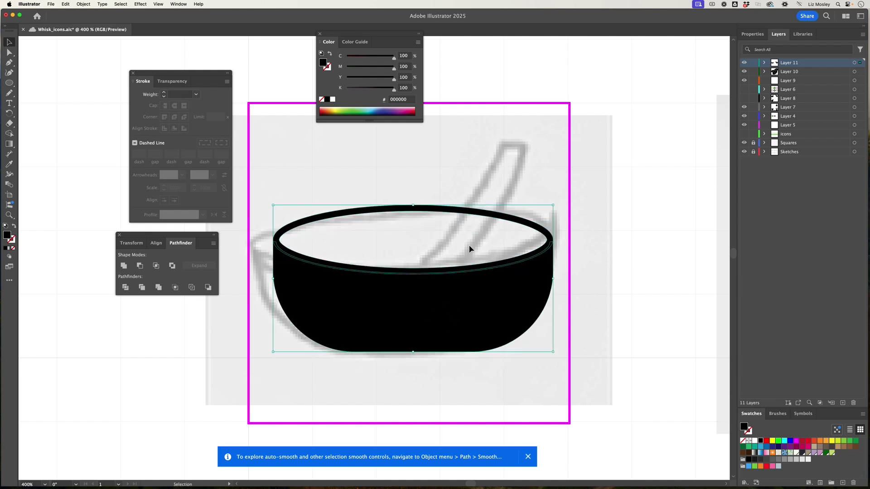
# - Draw an angled black pestle with the Pen tool rising from the bowl
pyautogui.click(9, 62)
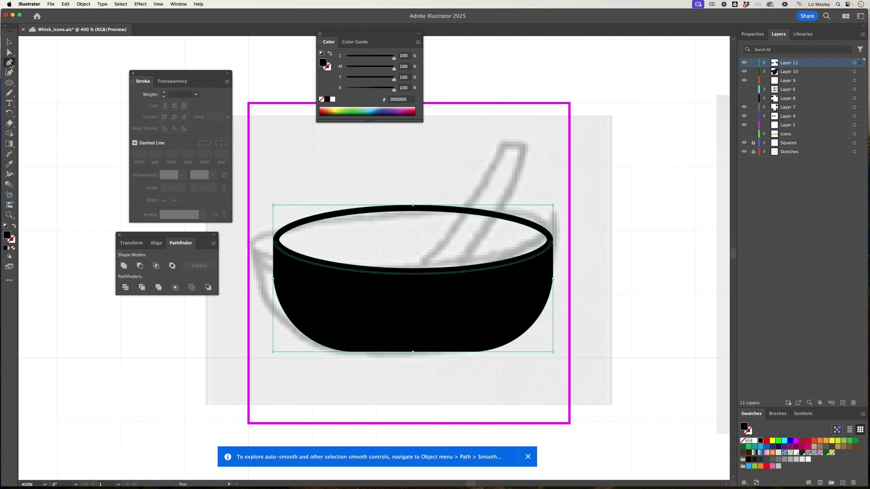
pyautogui.click(406, 278)
pyautogui.moveTo(502, 146); pyautogui.dragTo(507, 109)
pyautogui.click(525, 147)
pyautogui.click(406, 278)
pyautogui.keyDown('super'); pyautogui.click(287, 219); pyautogui.keyUp('super')
pyautogui.press('super+minus')
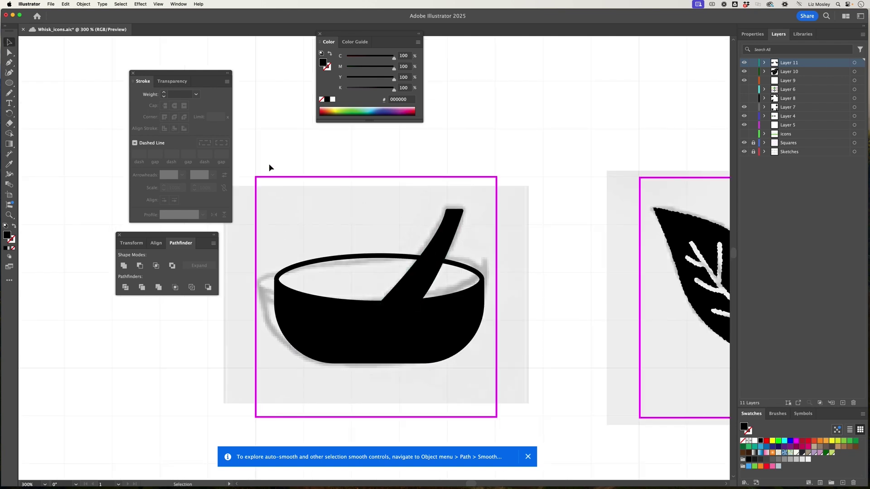
# - Merge the bowl and pestle into one shape with the Shape Builder tool
pyautogui.moveTo(270, 167); pyautogui.dragTo(506, 376)
pyautogui.click(9, 134)
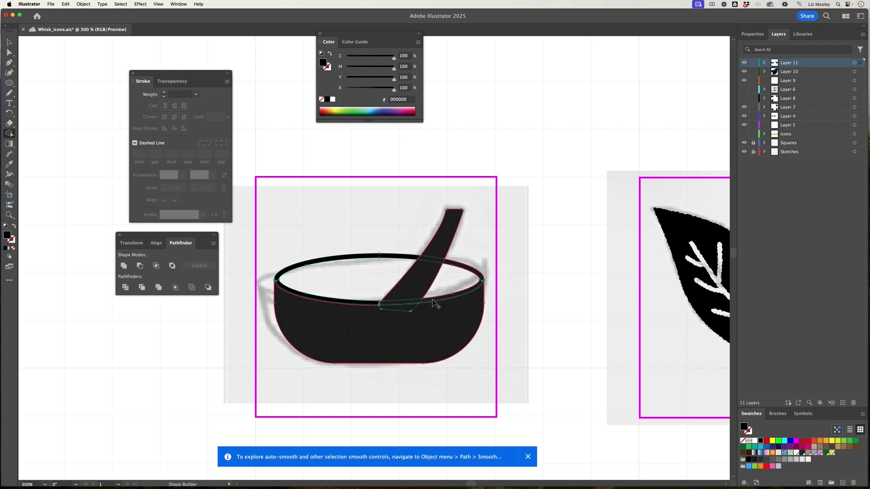
pyautogui.moveTo(413, 310); pyautogui.dragTo(416, 310)
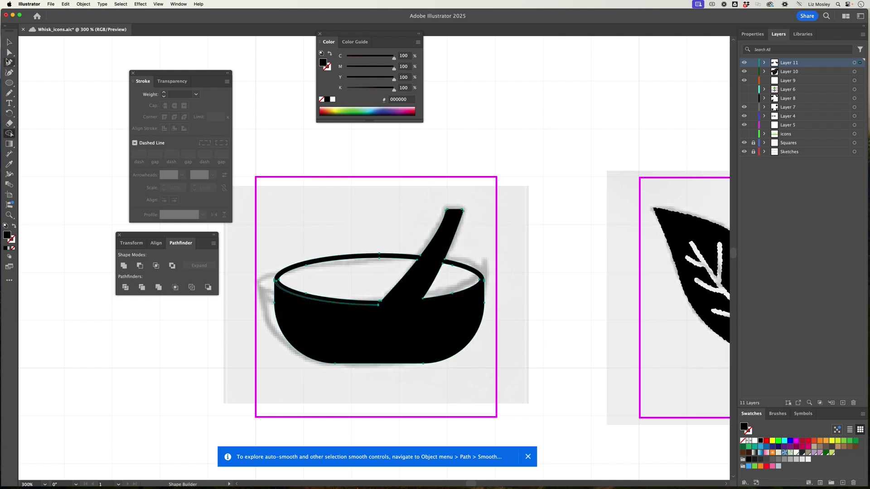
pyautogui.press('v')
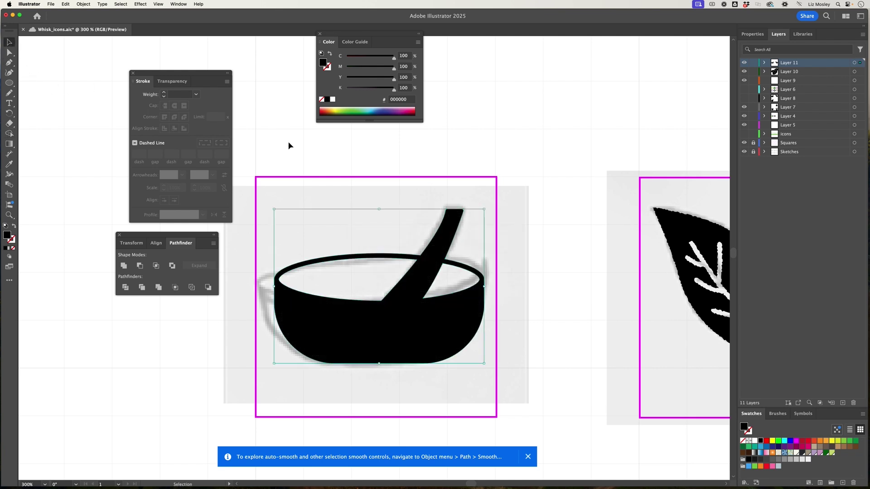
pyautogui.click(312, 156)
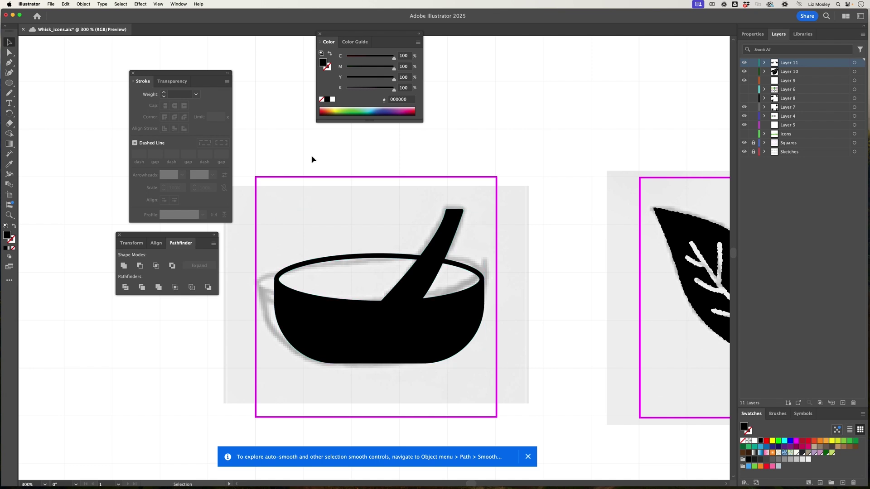
# - Turn on Layer 6 to show the white icons on coloured circles
pyautogui.press('super+minus')
pyautogui.press('super+minus')
pyautogui.press('super+minus')
pyautogui.press('super+minus')
pyautogui.press('super+minus')
pyautogui.press('super+equal')
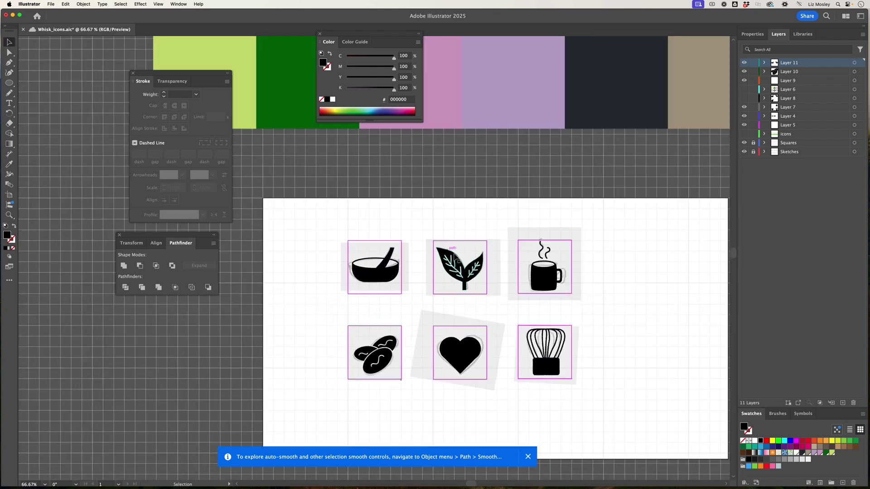
pyautogui.scroll(-2, 704, 122)
pyautogui.hscroll(2, 705, 122)
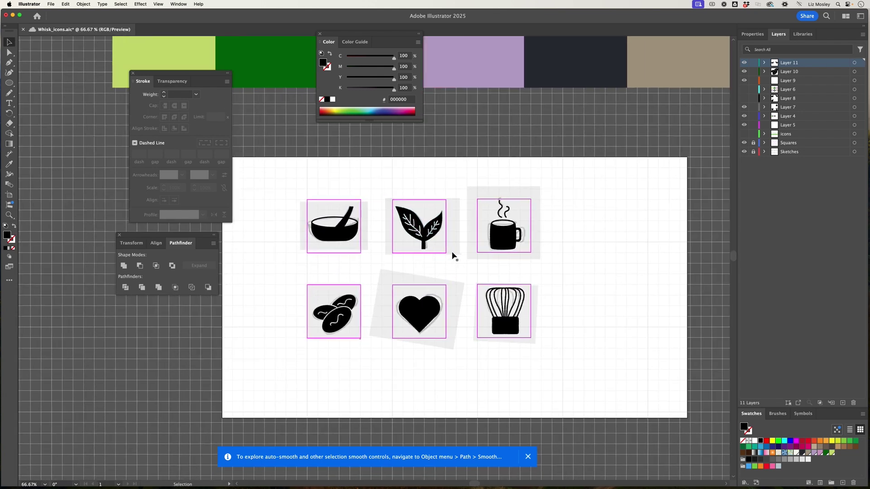
pyautogui.click(744, 90)
pyautogui.hscroll(10, 593, 176)
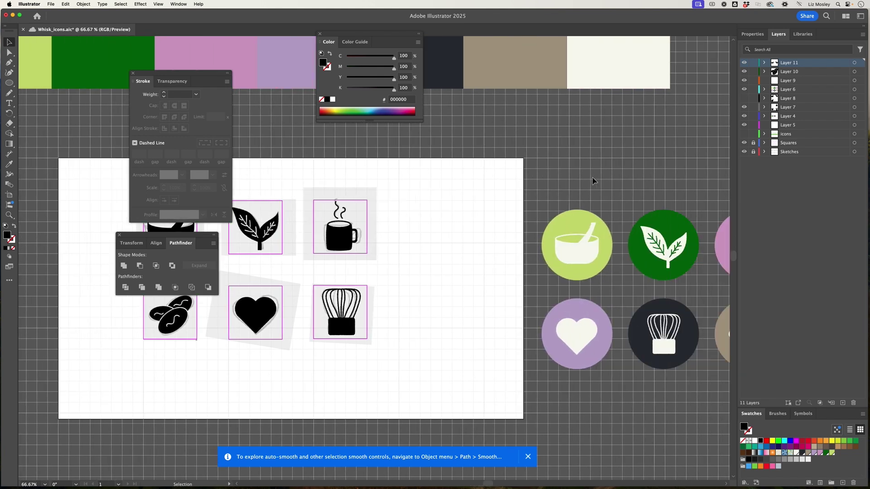
pyautogui.hscroll(3, 592, 180)
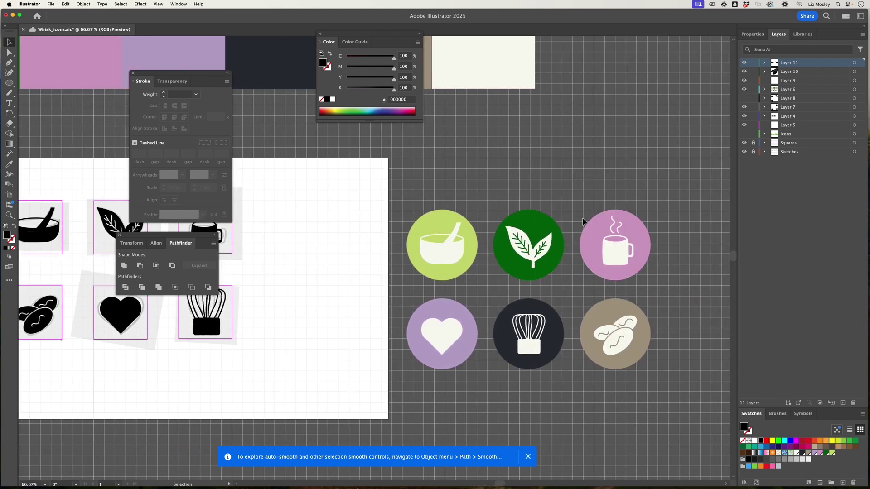
# - Copy the white coffee-beans path and place the copy right of the circles
pyautogui.press('a')
pyautogui.click(618, 338)
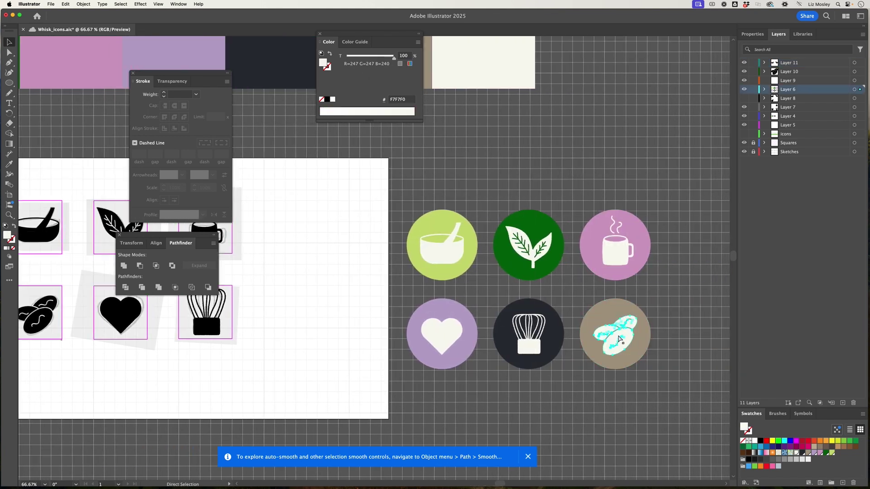
pyautogui.press('super+c')
pyautogui.press('super+v')
pyautogui.moveTo(374, 266); pyautogui.dragTo(680, 304)
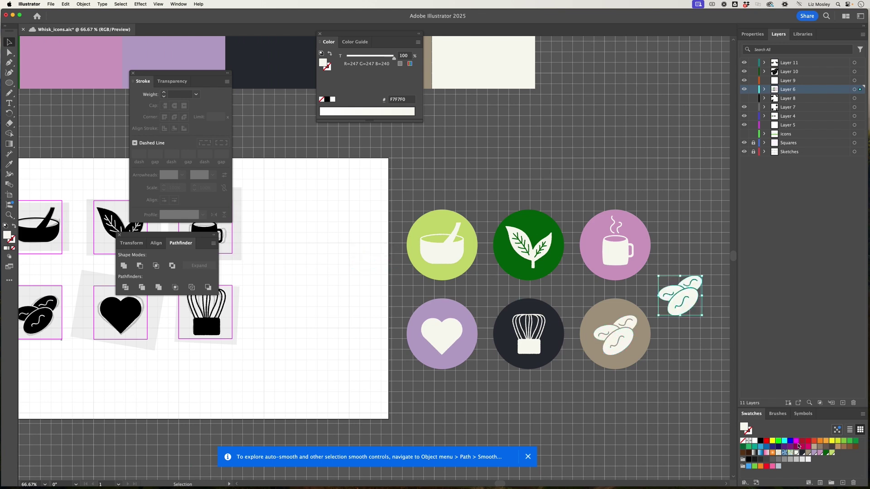